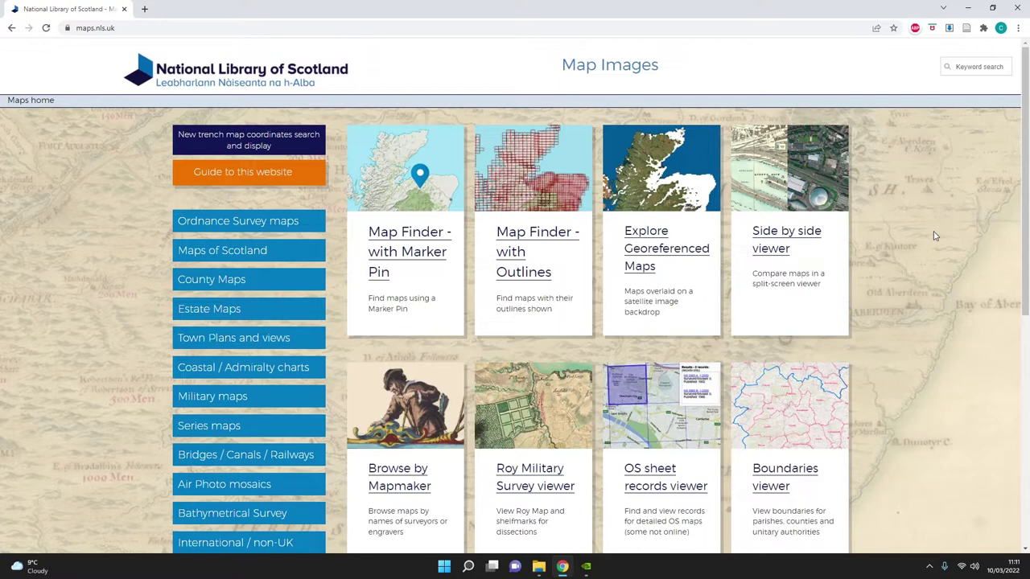
Open the Explore Georeferenced Maps viewer from the map images home page.
mouse_move(1027, 215)
left_mouse_down()
mouse_move(1027, 273)
mouse_move(1028, 201)
left_mouse_up()
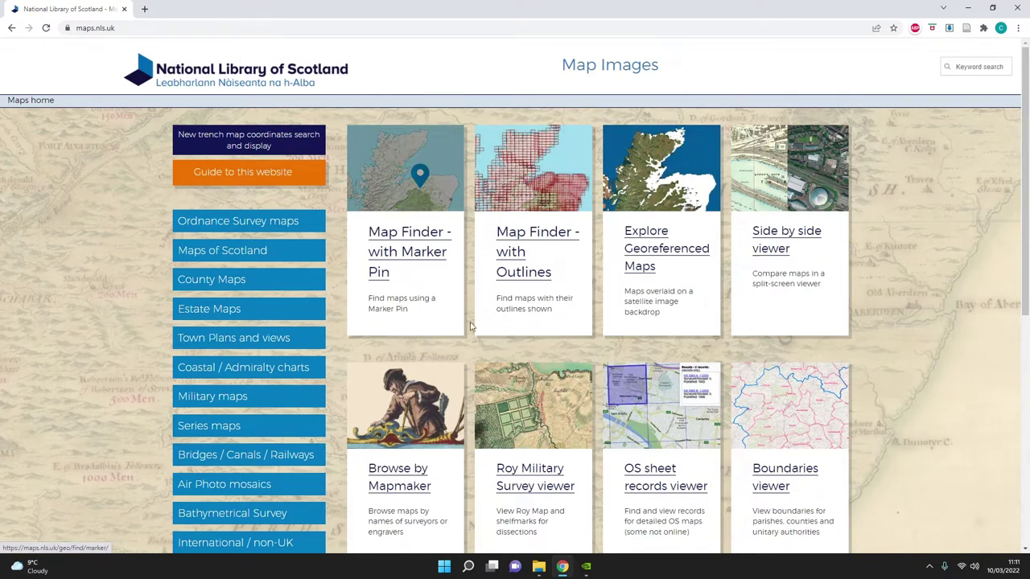
left_click(664, 251)
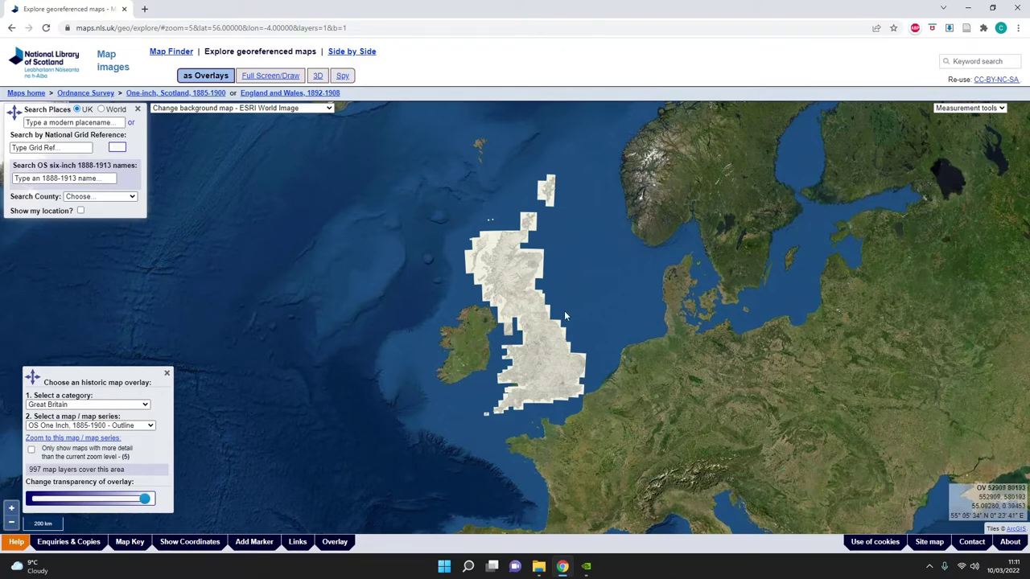
scroll(568, 326, "up", 1)
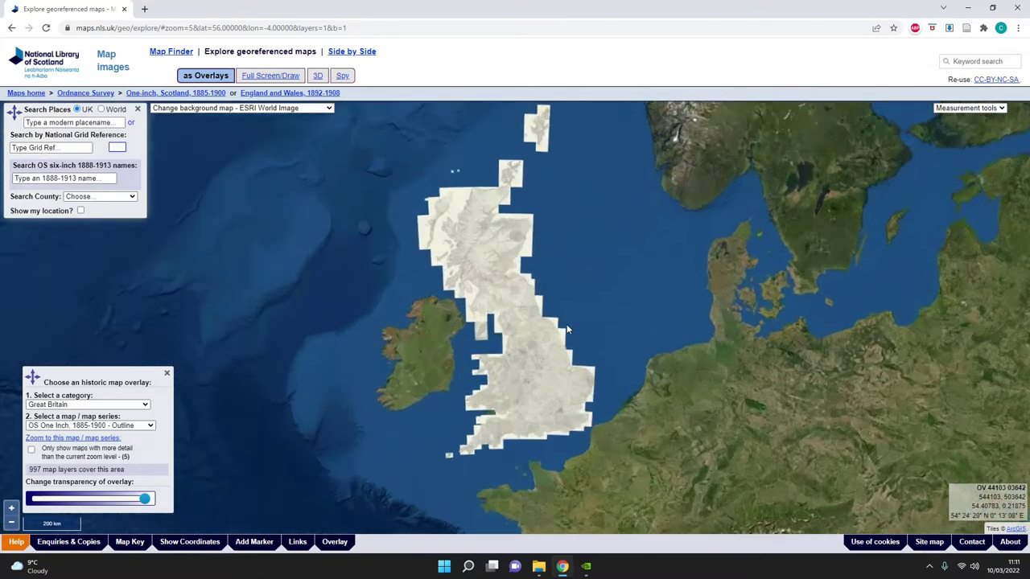
scroll(566, 328, "up", 1)
scroll(567, 329, "down", 2)
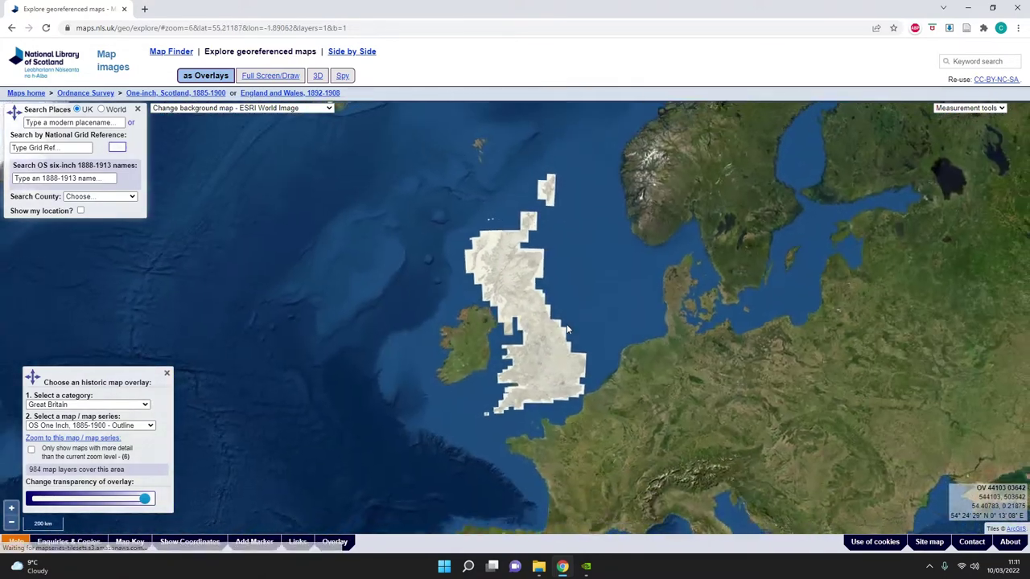
scroll(570, 329, "up", 1)
scroll(628, 329, "down", 1)
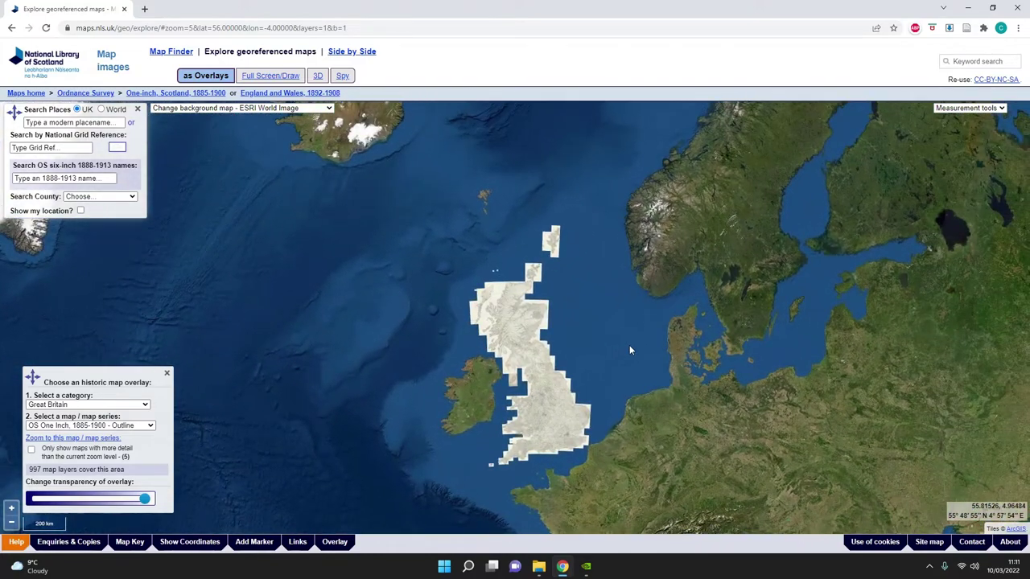
left_click_drag(629, 343, 626, 297)
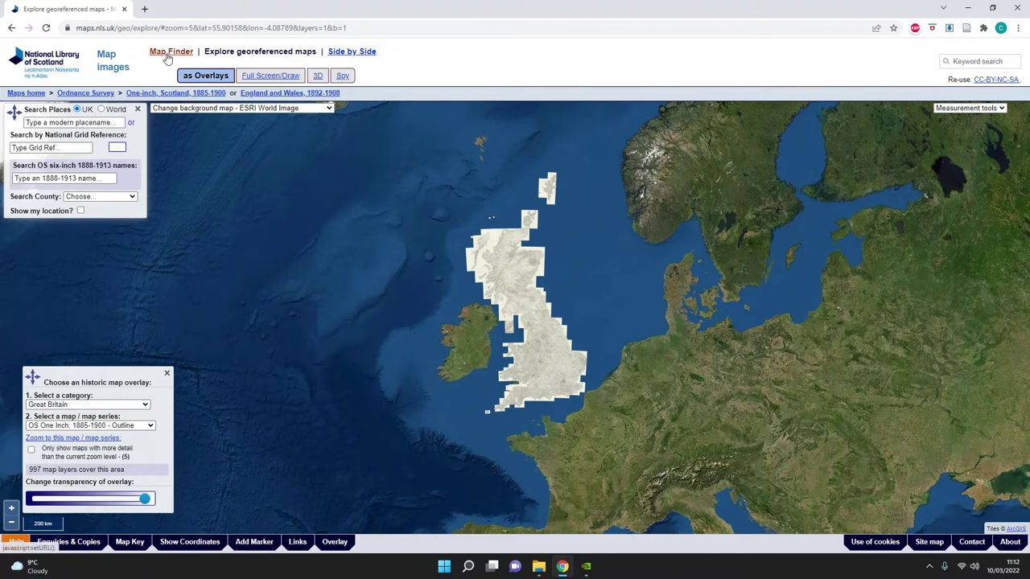
Look at the Map Finder with outlines and the Side by Side viewer, and return to Explore georeferenced maps.
left_click(167, 54)
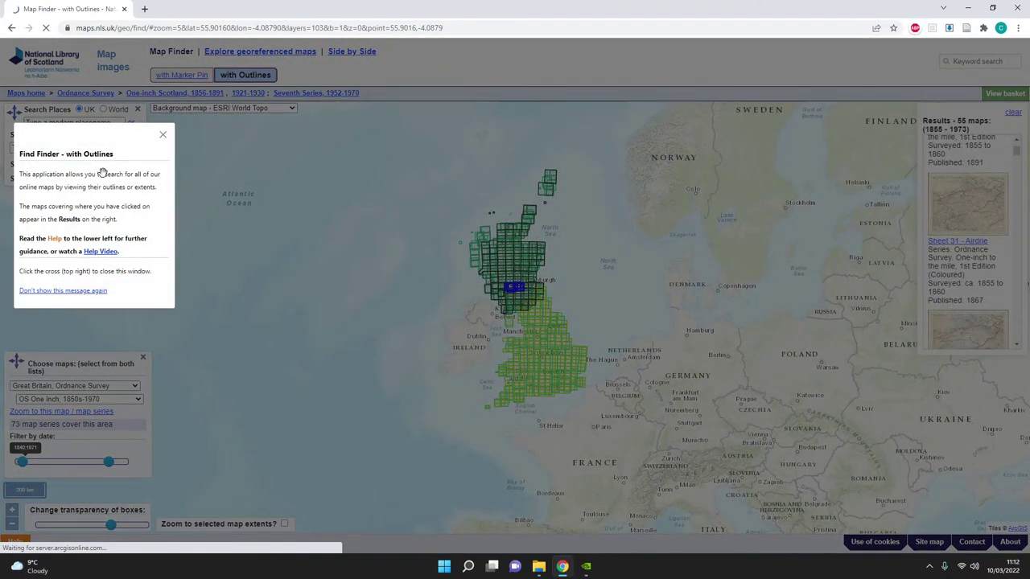
left_click(77, 290)
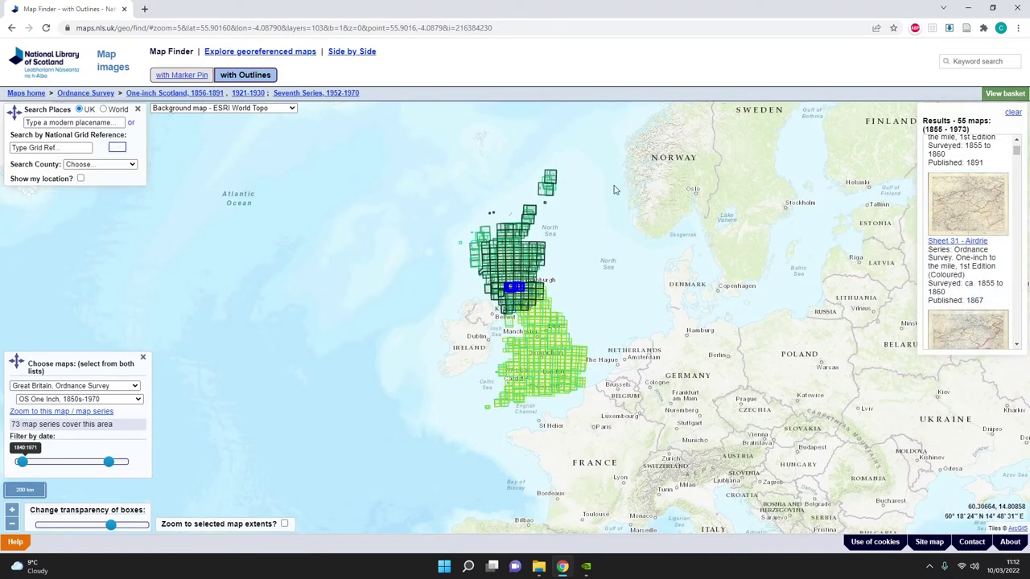
left_click(346, 51)
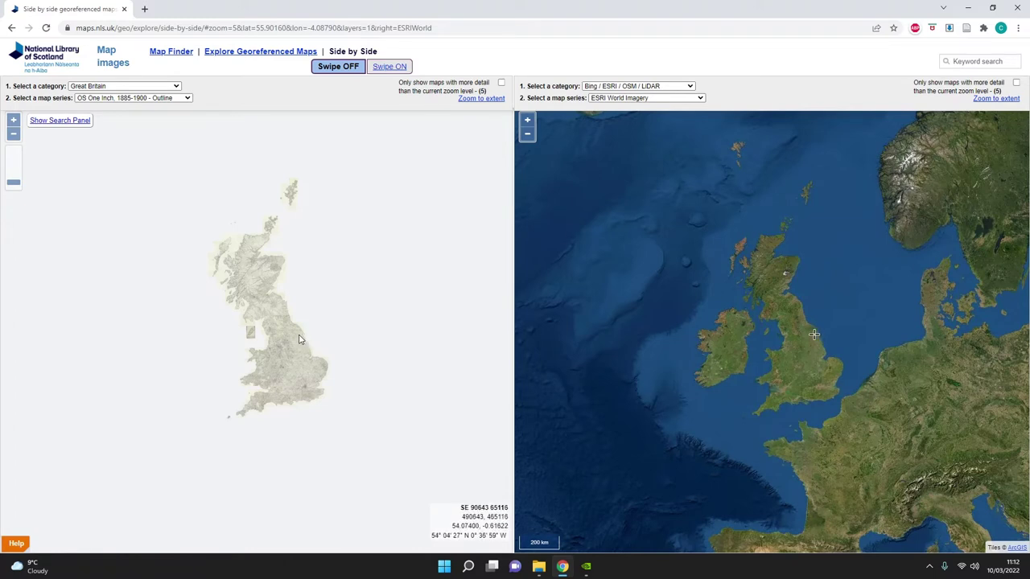
left_click(260, 52)
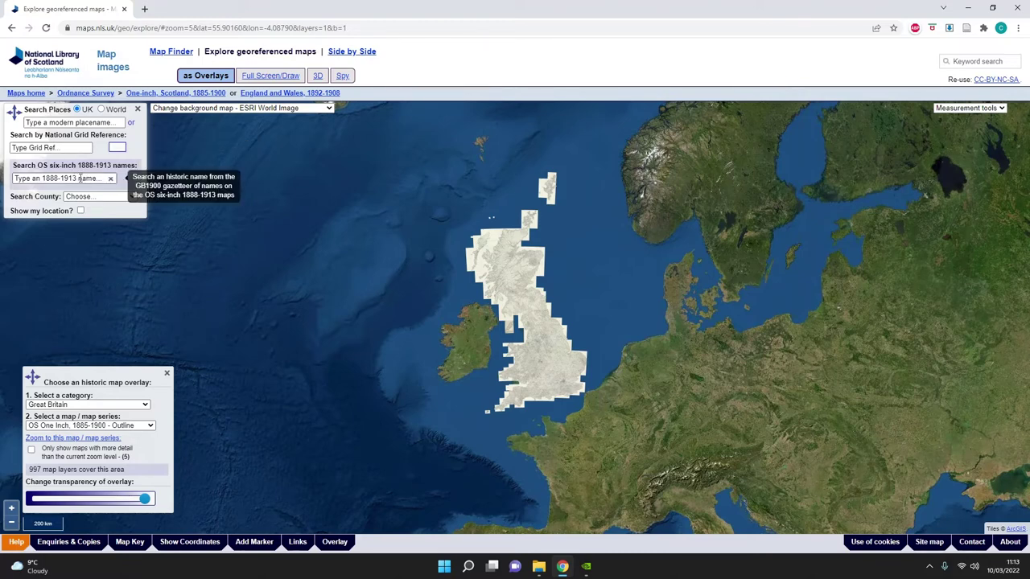
Search for the modern placename Bridlington and go to the East Riding of Yorkshire match on the map.
left_click(130, 198)
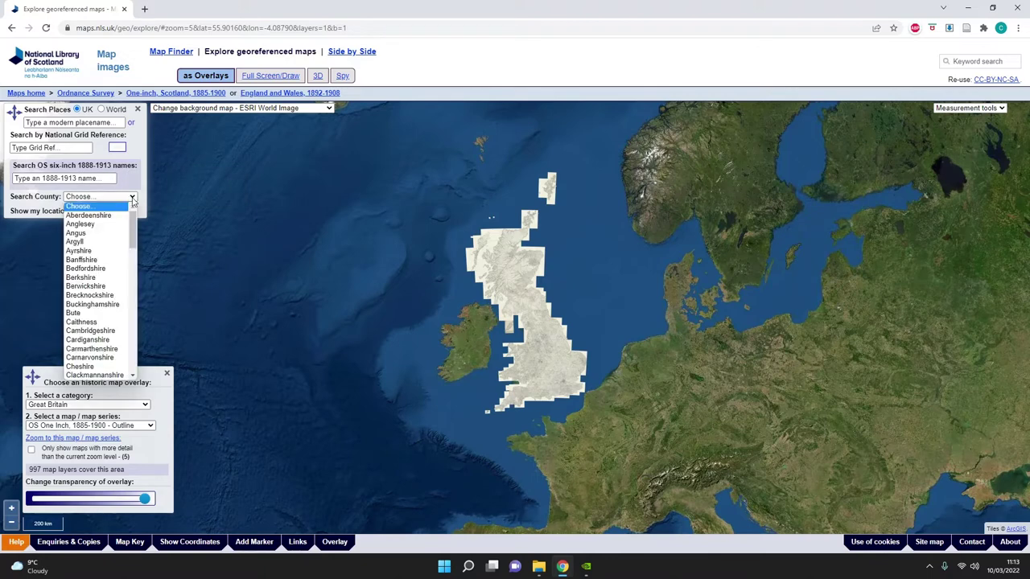
left_click(133, 199)
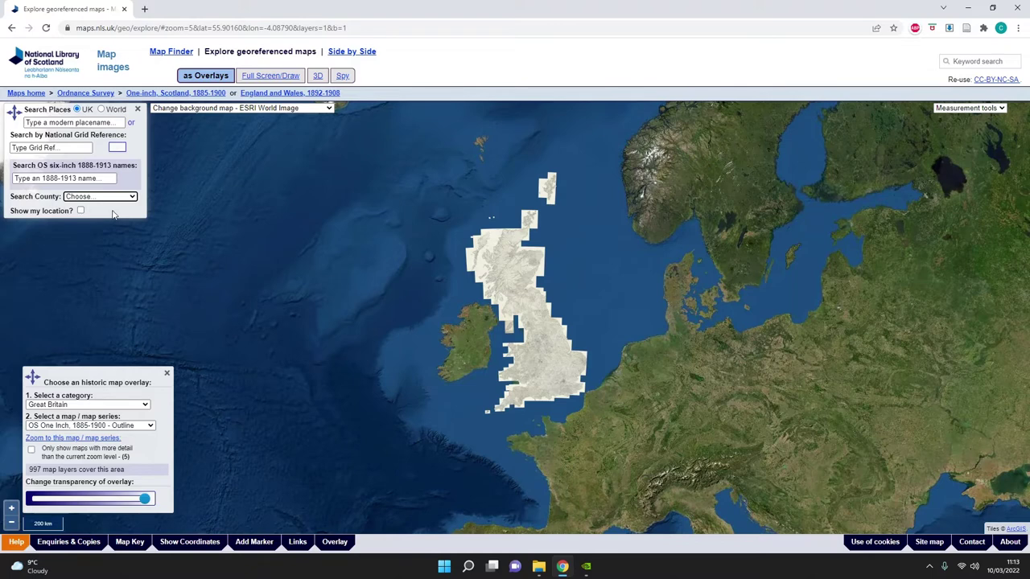
left_click(70, 122)
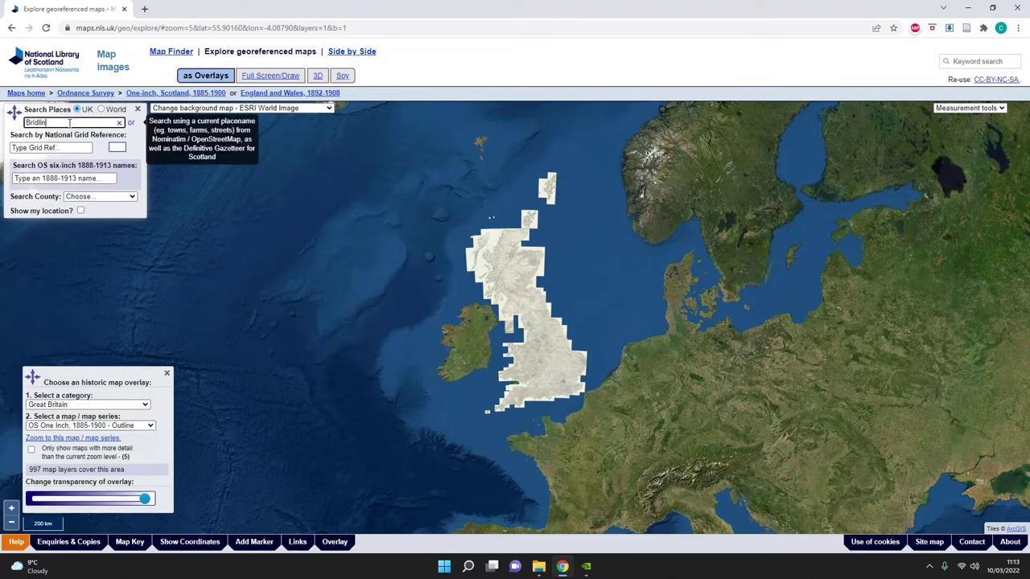
key("BackSpace")
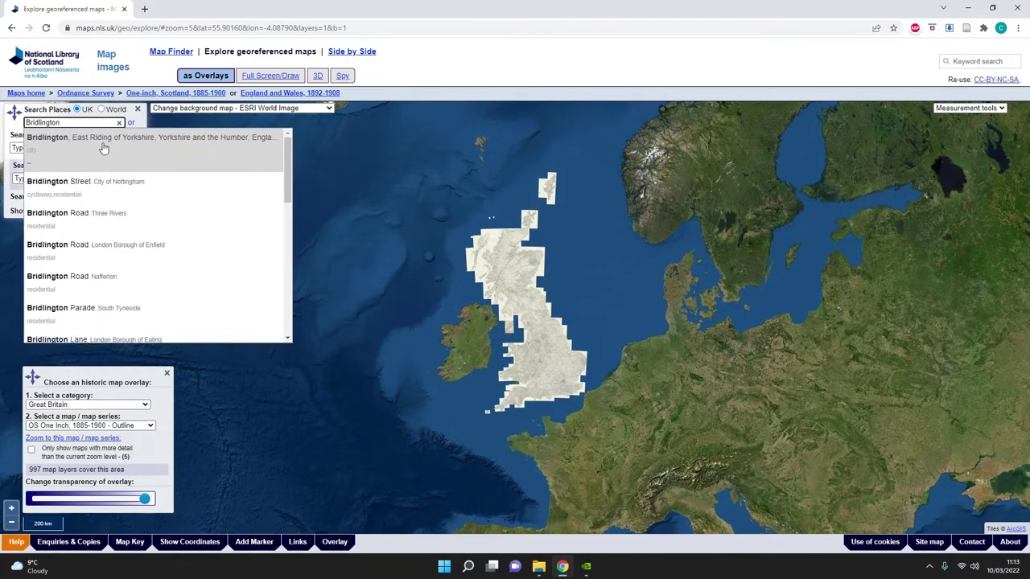
left_click(103, 147)
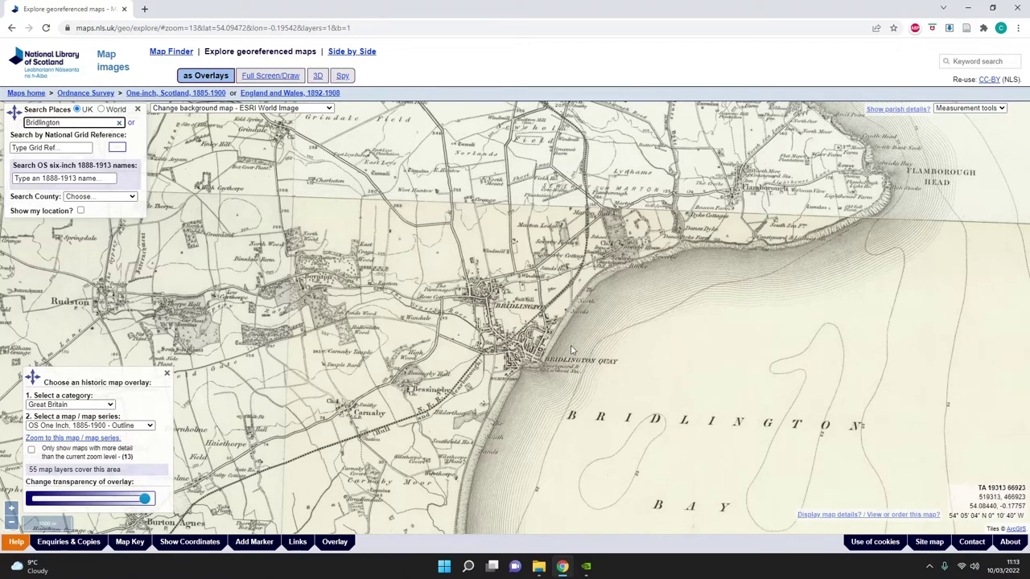
Keep the Great Britain overlay category and show the OS One-Inch, 1885-1903 - Hills map series.
left_click(111, 406)
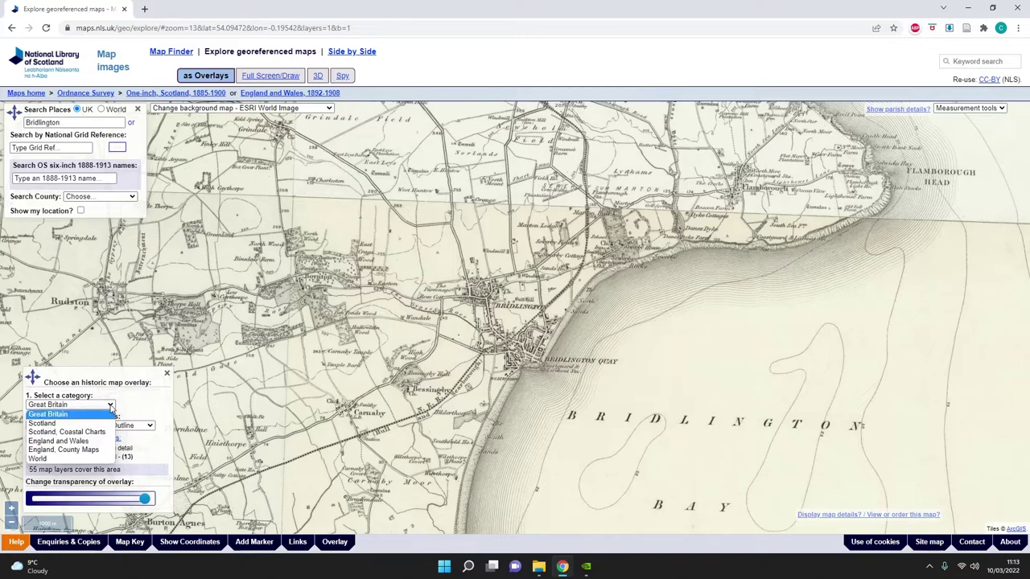
left_click(71, 414)
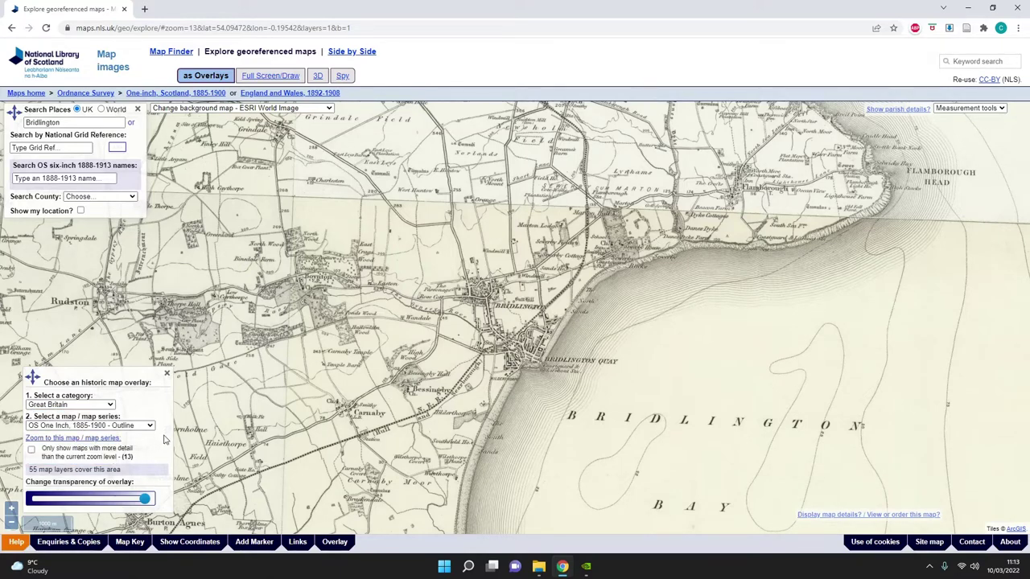
left_click(151, 426)
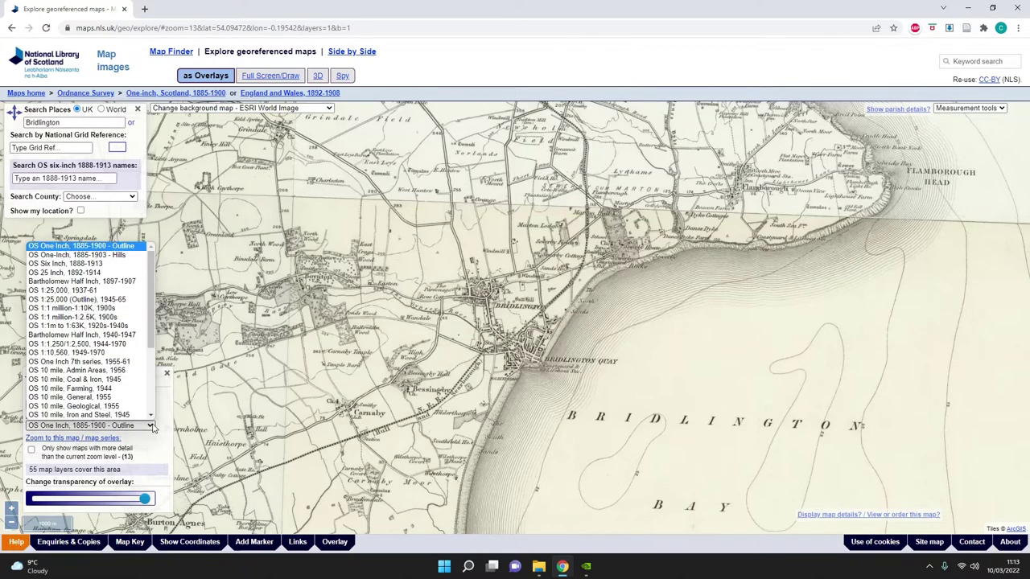
scroll(150, 265, "down", 5)
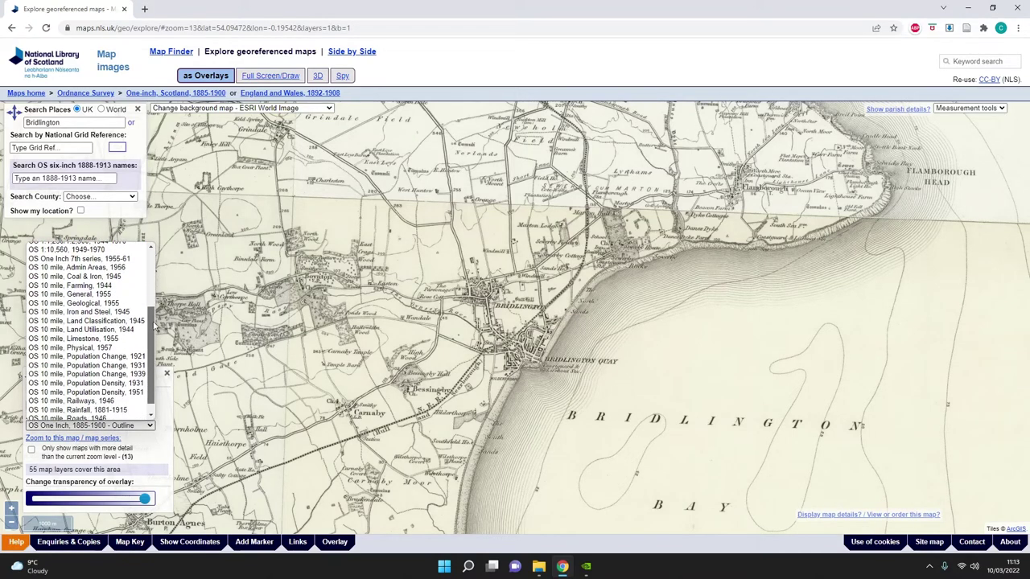
scroll(150, 265, "up", 6)
left_click(104, 255)
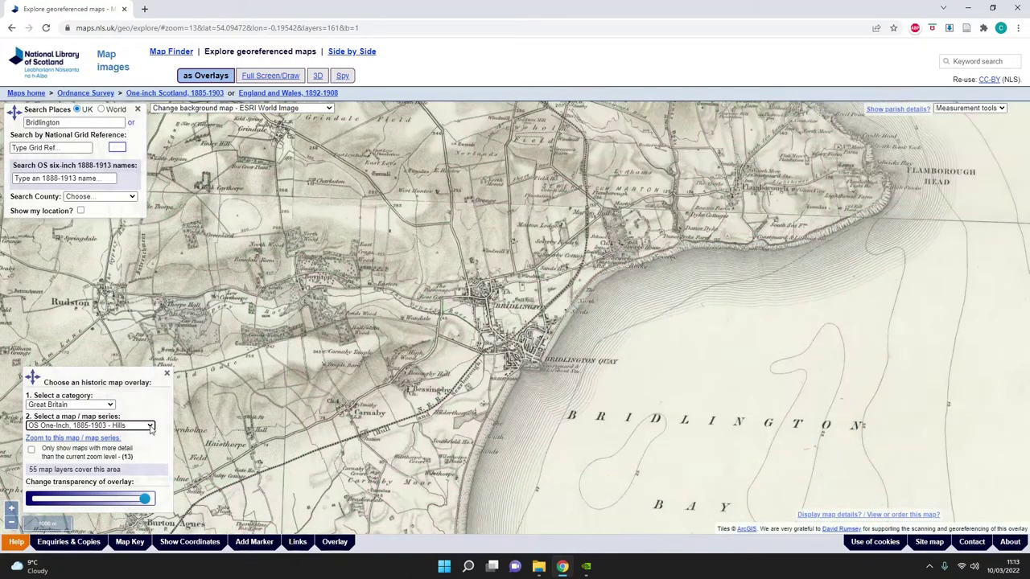
Preview the OS 10 mile, Admin Areas, 1956 overlay and the OS 10 mile, Farming, 1944 overlay.
left_click(150, 426)
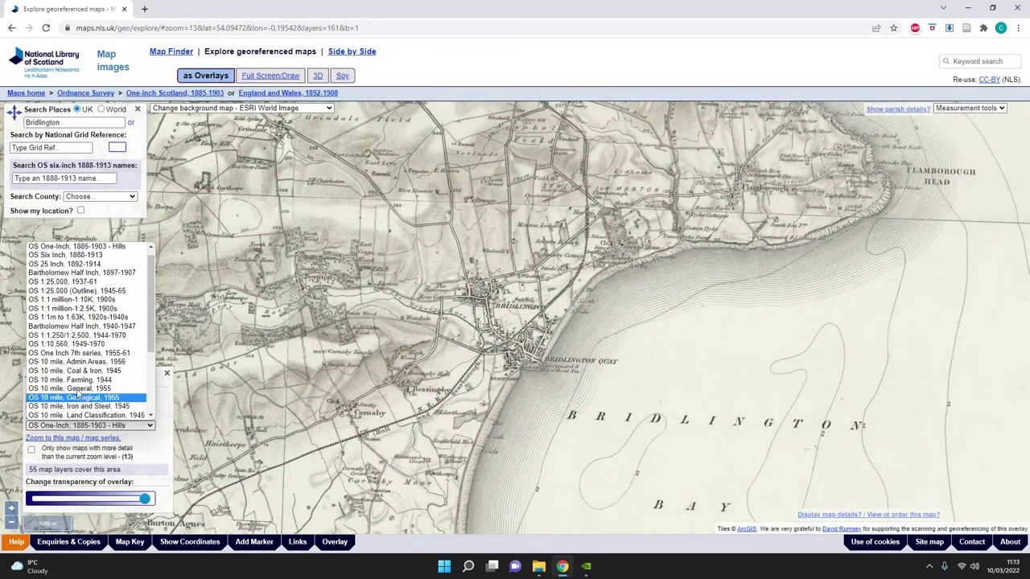
left_click(103, 362)
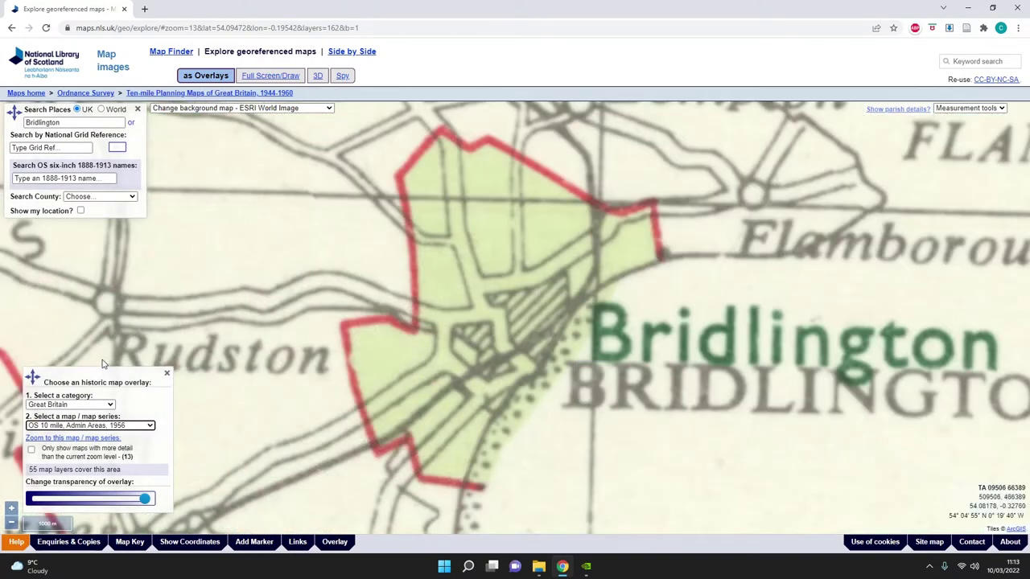
left_click(151, 426)
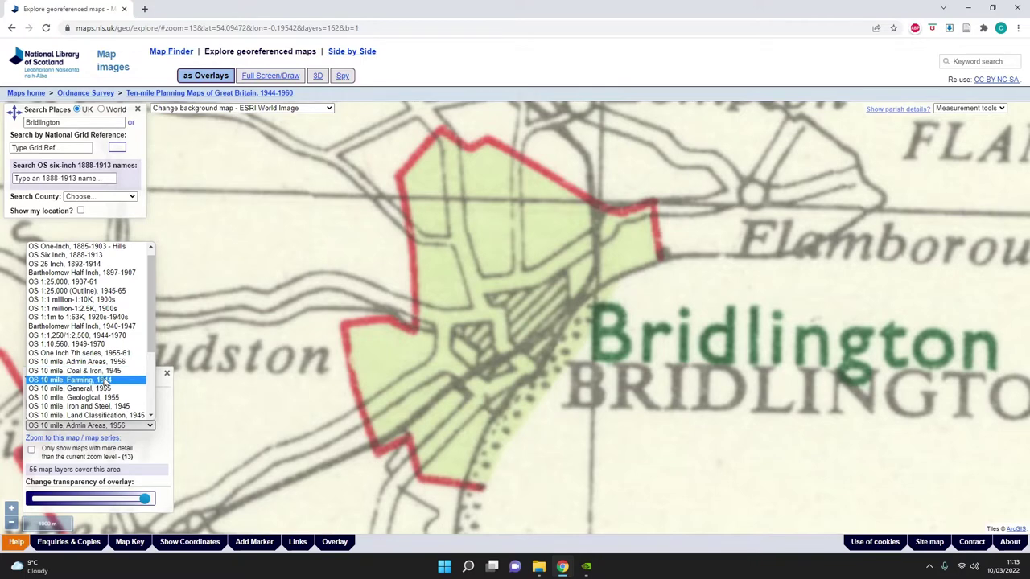
left_click(104, 381)
Preview the OS 25 Inch, 1892-1914 overlay and the OS 1:10,560, 1949-1970 overlay over Bridlington.
left_click(150, 427)
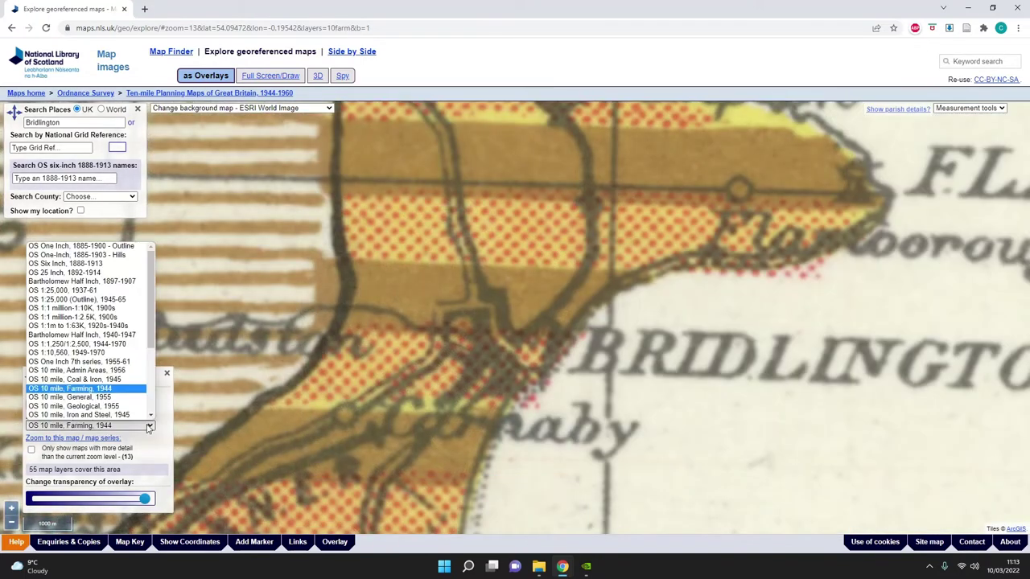
scroll(112, 310, "up", 1)
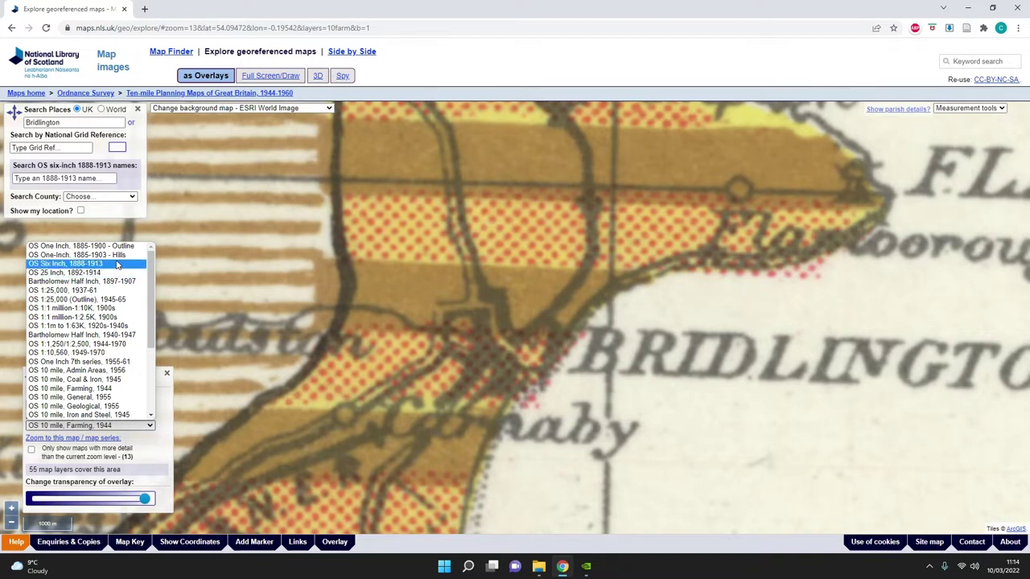
left_click(116, 273)
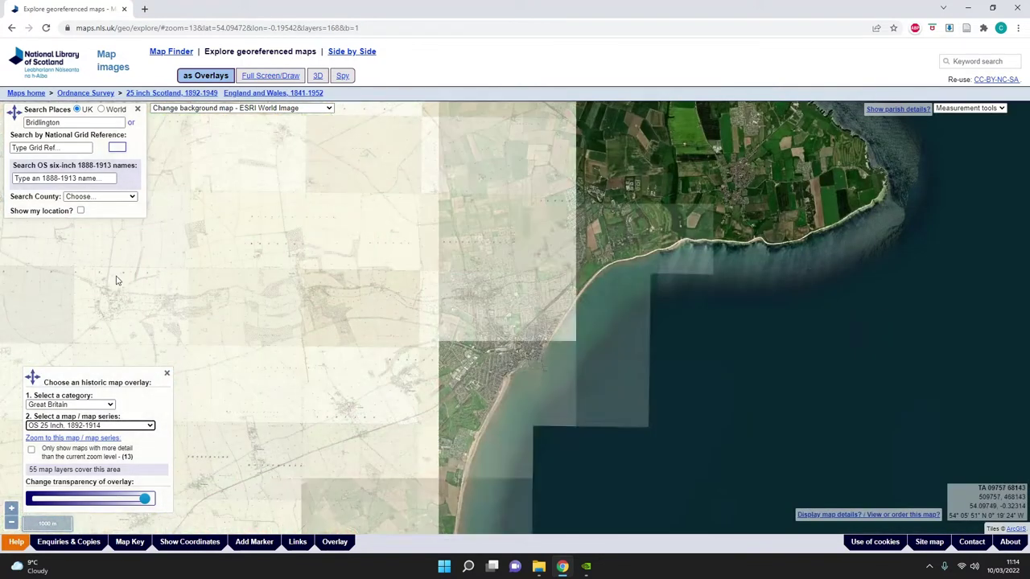
left_click(136, 431)
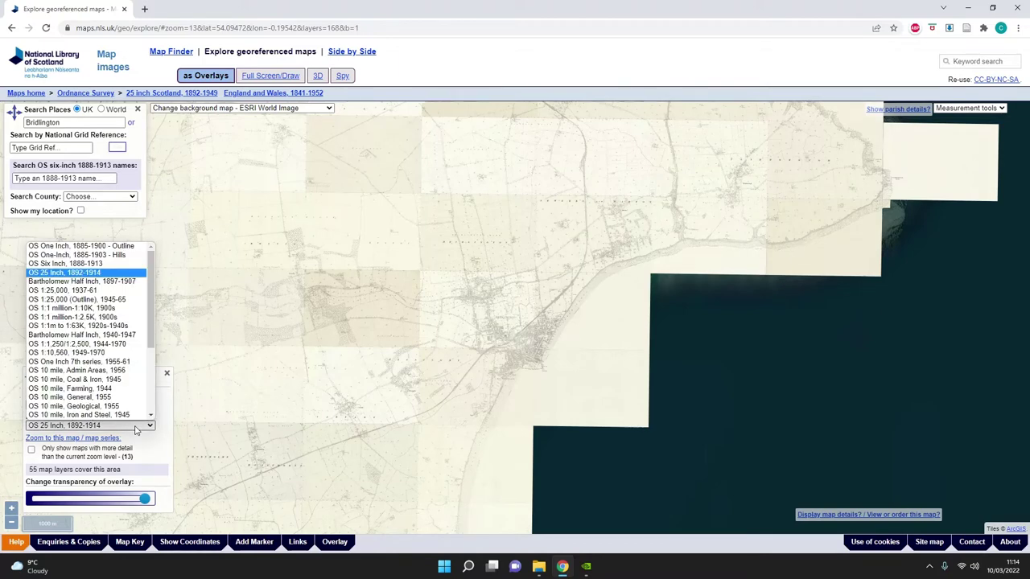
scroll(113, 346, "down", 1)
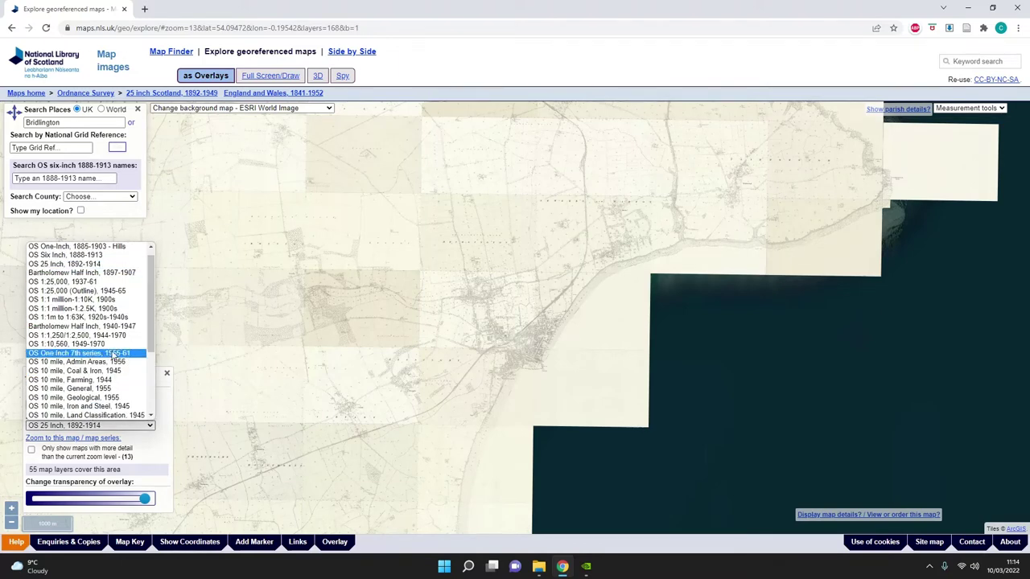
left_click(111, 344)
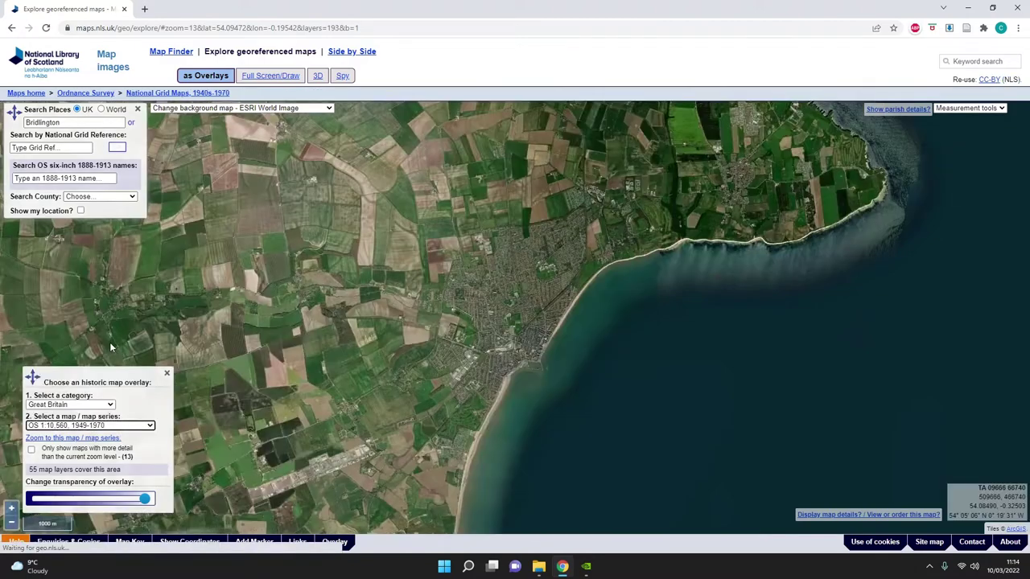
Set the overlay to OS 25 Inch, 1892-1914 and get a close view of the streets north of Bridlington's harbour.
left_click(114, 427)
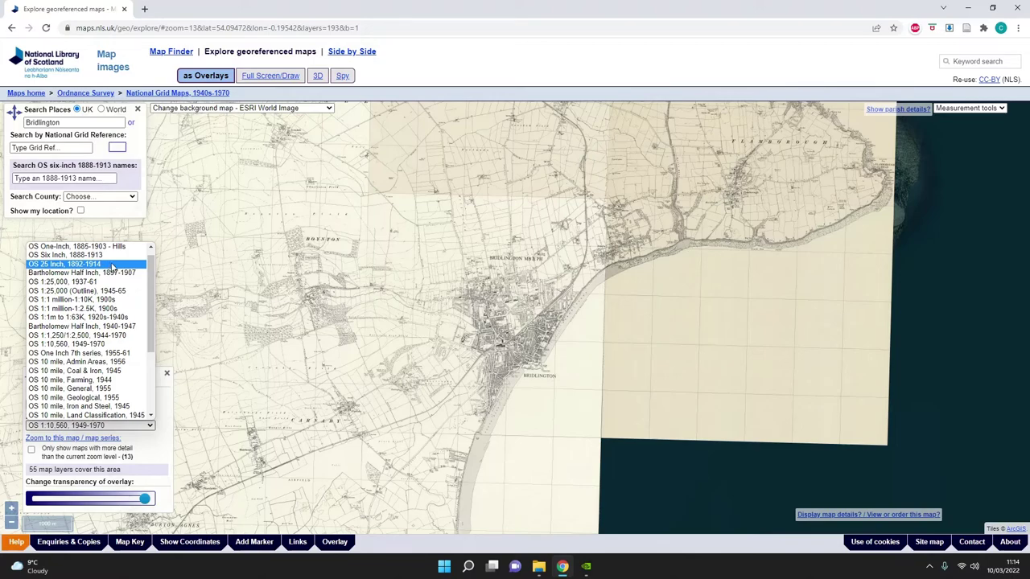
left_click(113, 267)
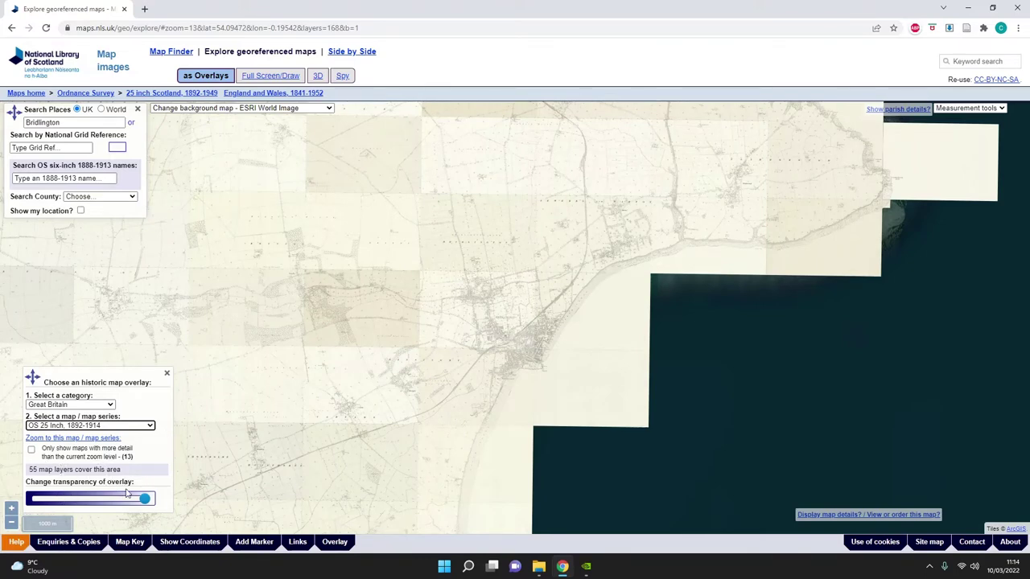
mouse_move(144, 502)
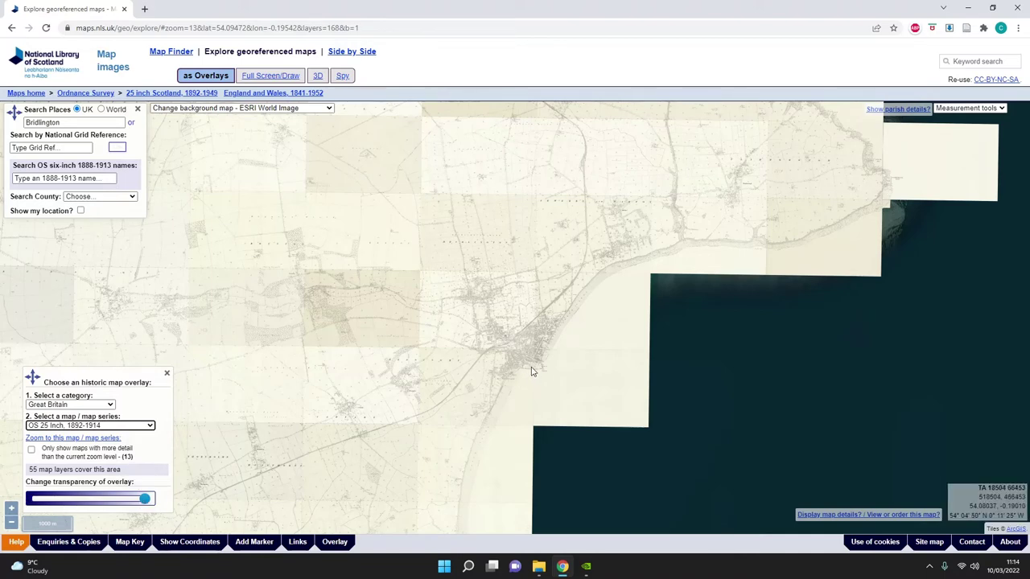
scroll(536, 364, "up", 1)
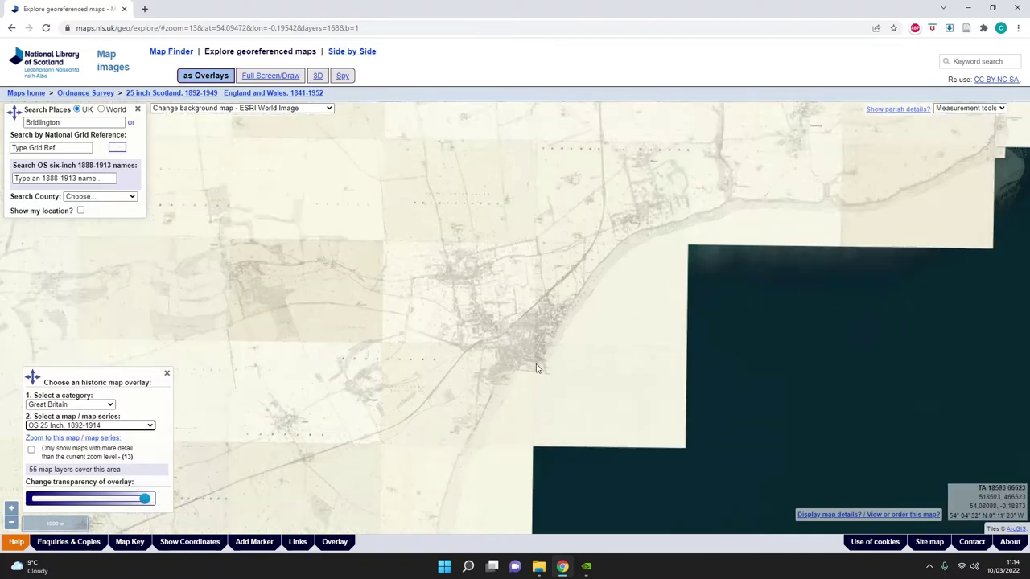
scroll(536, 364, "up", 3)
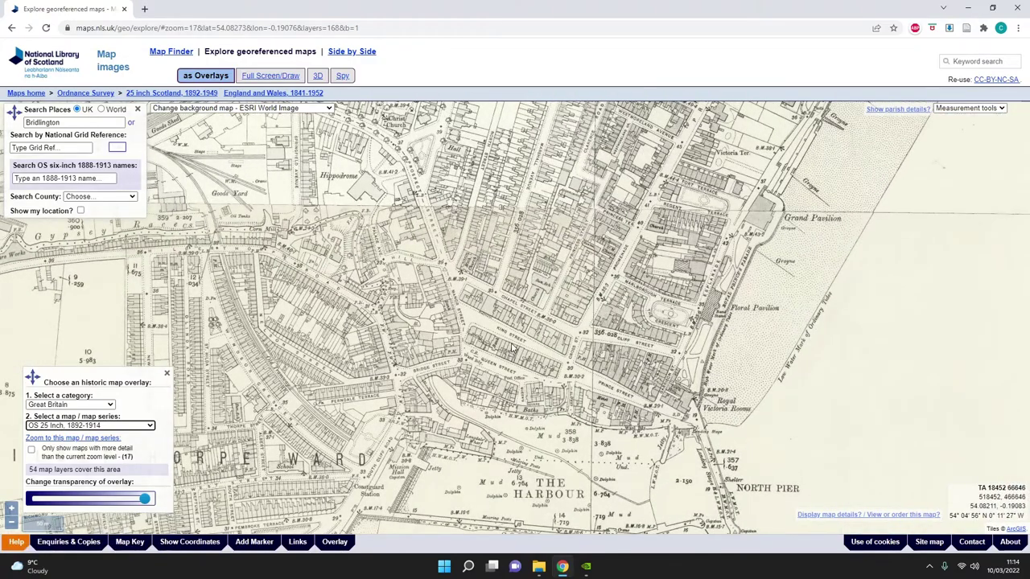
scroll(513, 347, "up", 1)
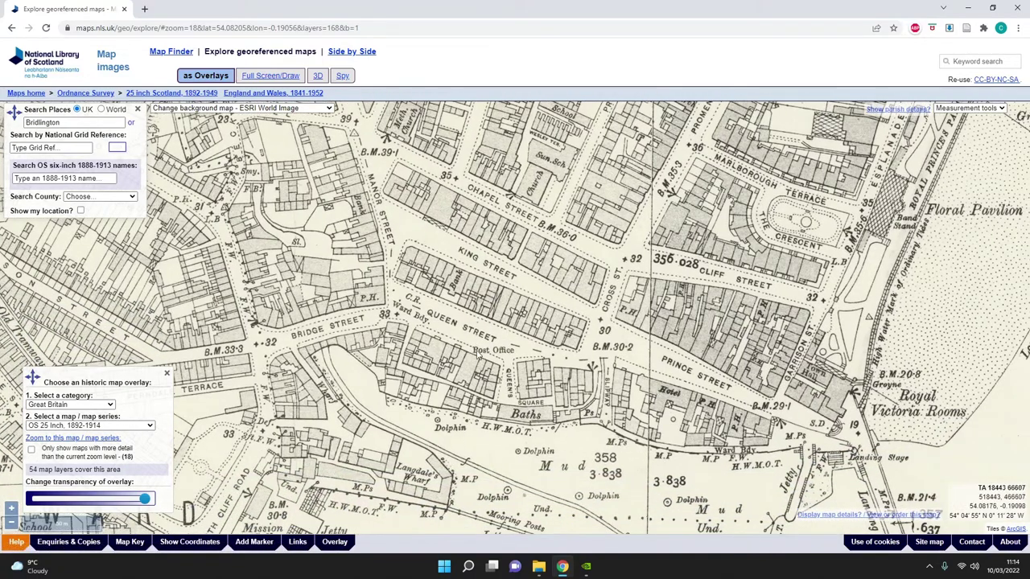
Examine the streets around Prince Street and check the transparency of the overlay, ending at 100% opacity.
left_click_drag(499, 318, 453, 347)
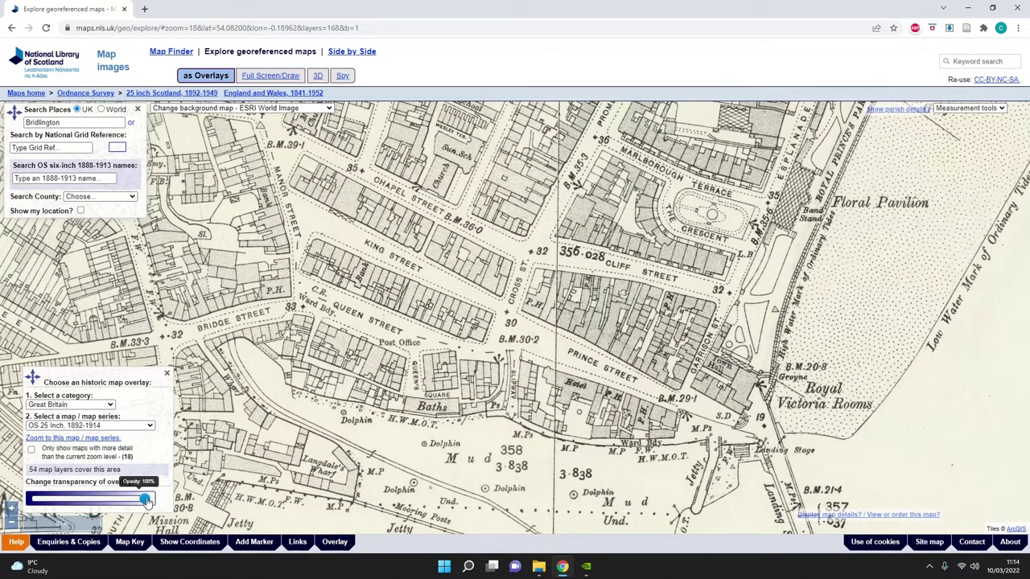
mouse_move(145, 501)
left_mouse_down()
mouse_move(29, 506)
mouse_move(151, 499)
left_mouse_up()
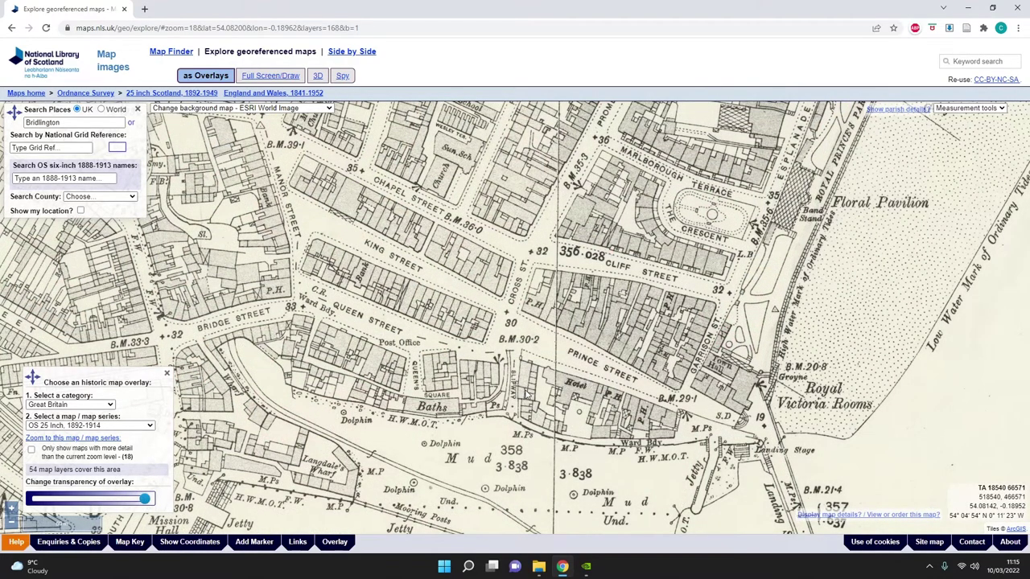
Find Potter Hill up the coast and compare it with the satellite background by fading the overlay to 0% and back to 100%.
scroll(527, 394, "down", 1)
left_click_drag(585, 139, 508, 527)
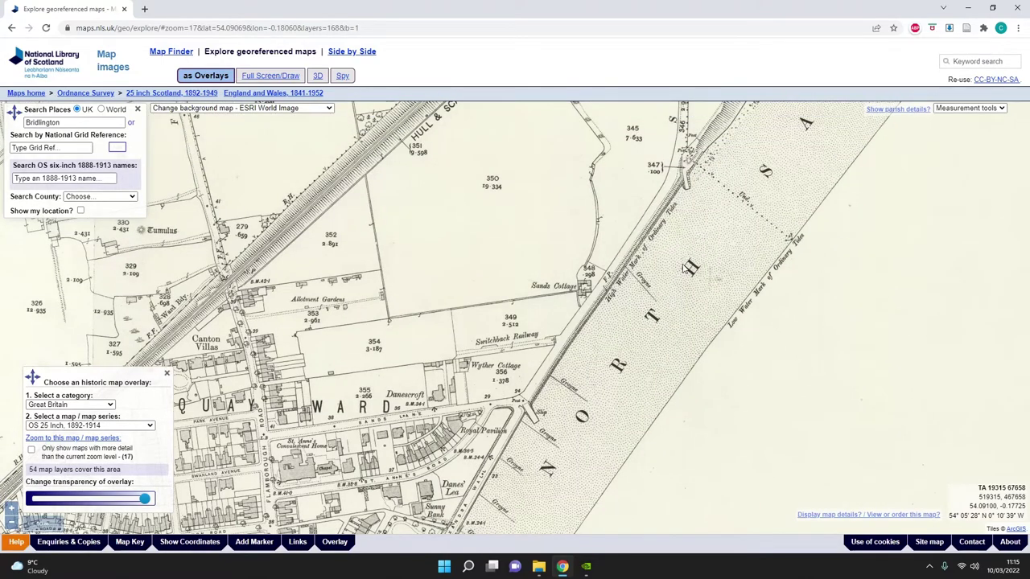
left_click_drag(685, 269, 580, 434)
mouse_move(587, 278)
left_mouse_down()
mouse_move(564, 285)
mouse_move(576, 273)
mouse_move(561, 288)
left_mouse_up()
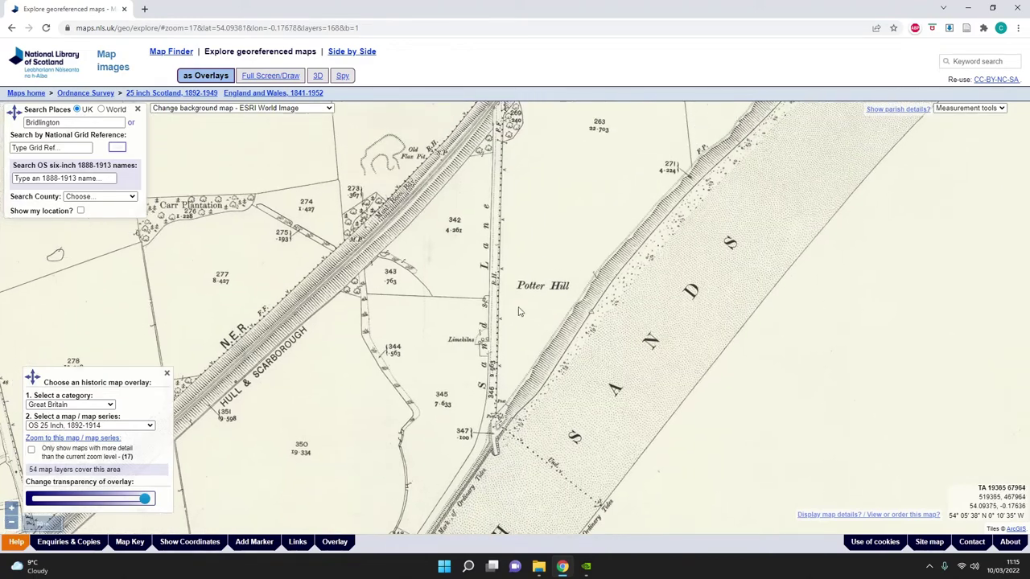
mouse_move(145, 502)
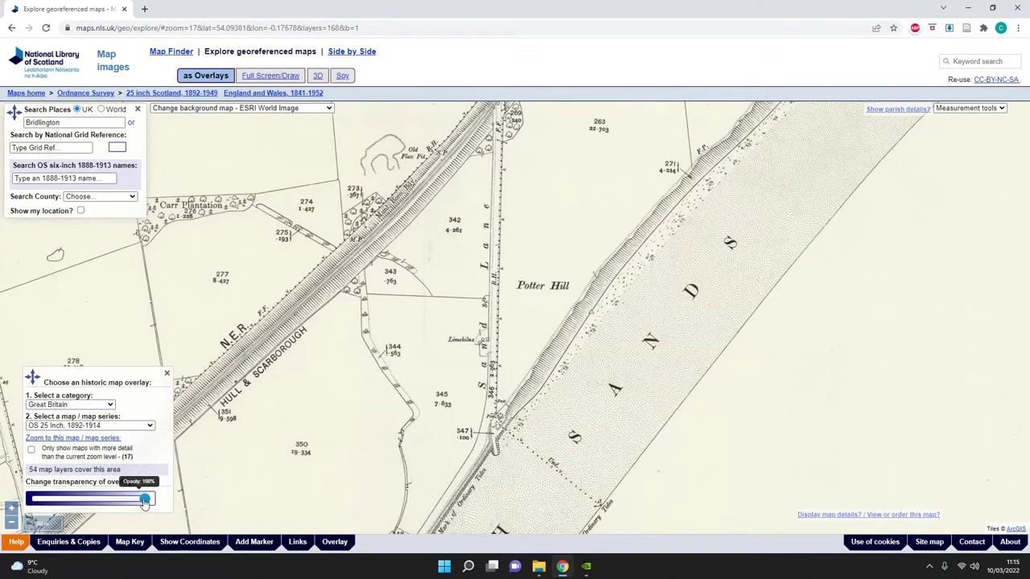
left_click_drag(145, 500, 30, 501)
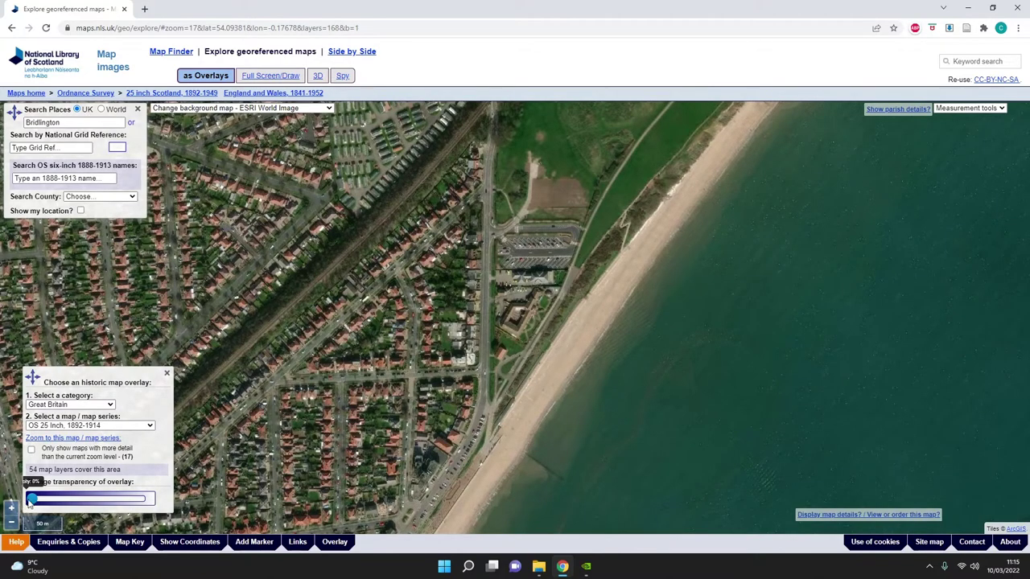
left_click_drag(31, 500, 145, 501)
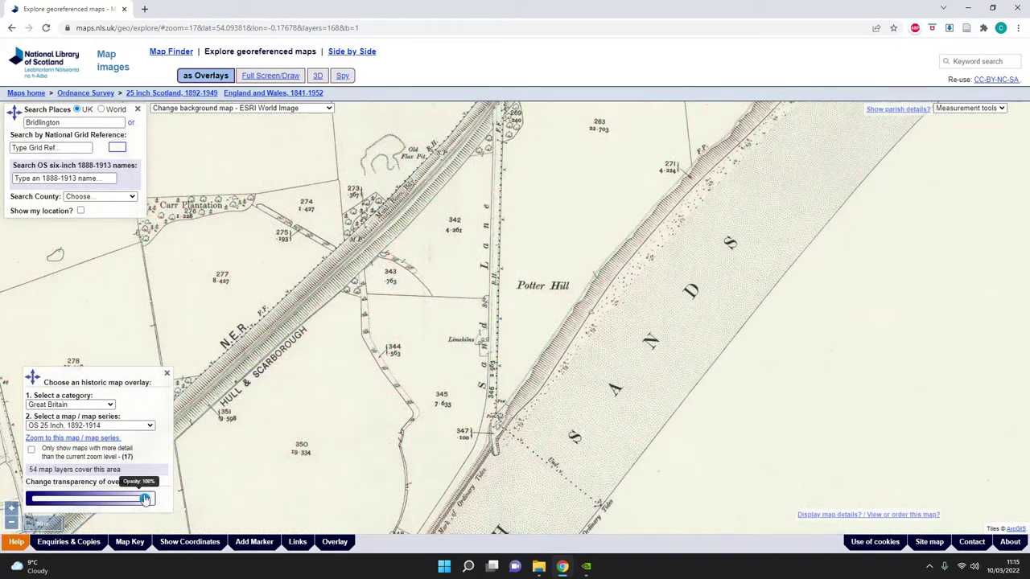
Examine the Limekilns beside Sands Lane close up, checking the overlay transparency and ending at 100% opacity.
scroll(487, 352, "up", 1)
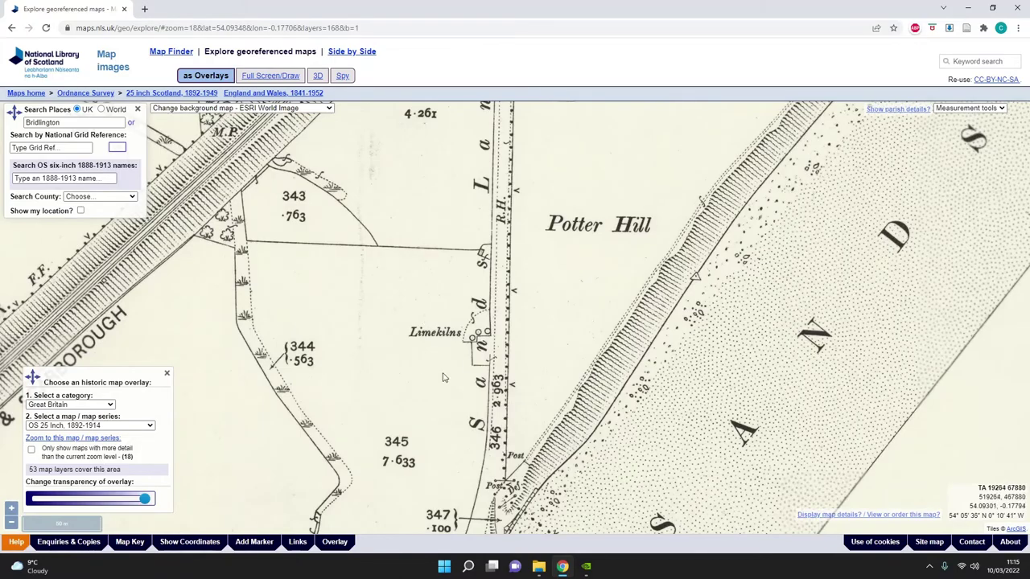
mouse_move(144, 499)
left_mouse_down()
mouse_move(31, 500)
mouse_move(145, 500)
left_mouse_up()
scroll(532, 347, "down", 1)
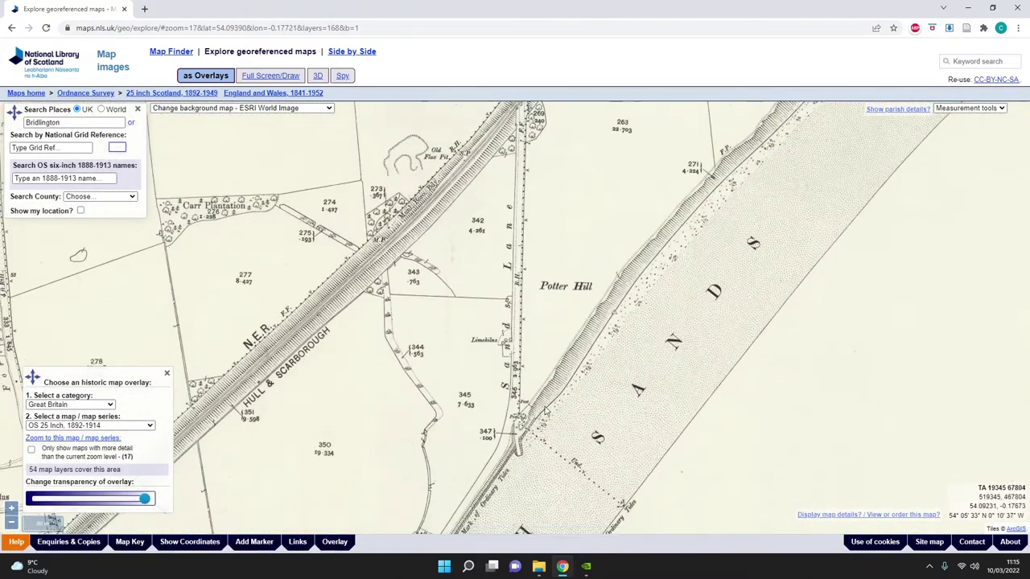
Follow the coast south to the Switchback Railway and examine it close up, keeping the overlay at full opacity.
left_click_drag(545, 411, 669, 230)
left_click_drag(542, 427, 597, 344)
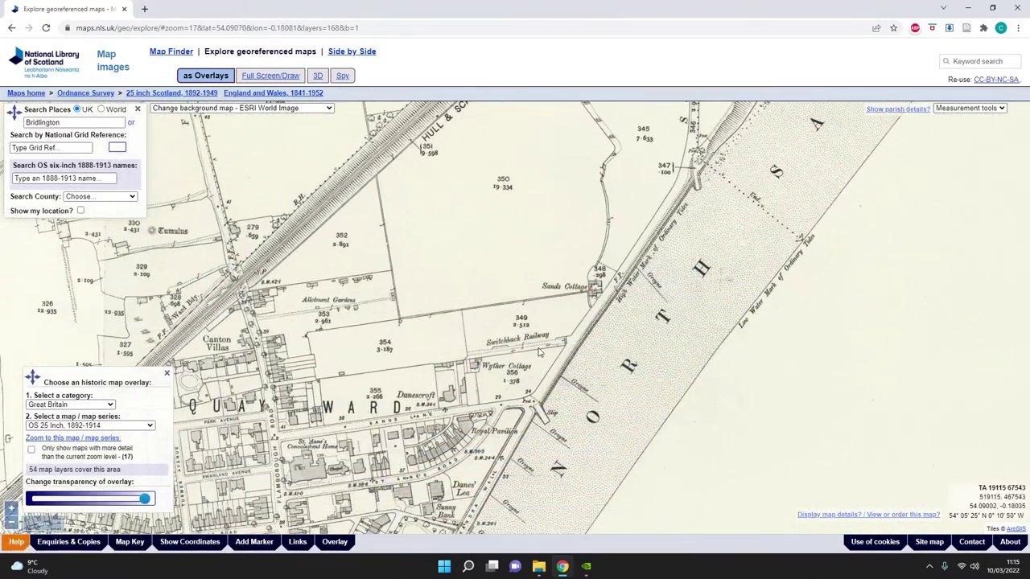
scroll(540, 352, "up", 1)
mouse_move(144, 500)
left_mouse_down()
mouse_move(37, 500)
mouse_move(145, 500)
left_mouse_up()
left_click_drag(539, 450, 571, 296)
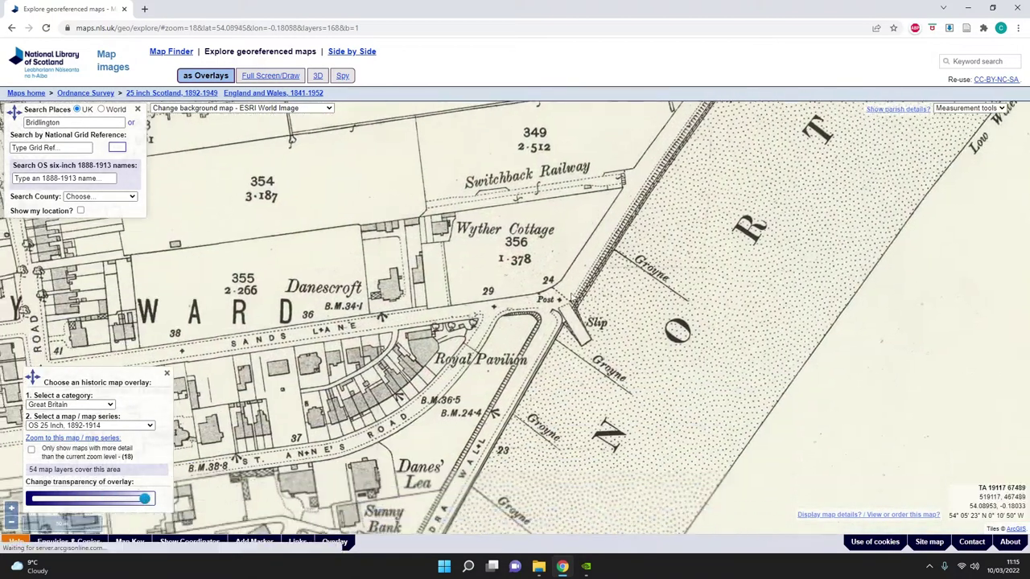
Follow the seafront south past the Alexandra Hydro Hotel to the Grand Pavilion and Floral Pavilion, ending with the overlay at full opacity.
left_click_drag(546, 372, 655, 192)
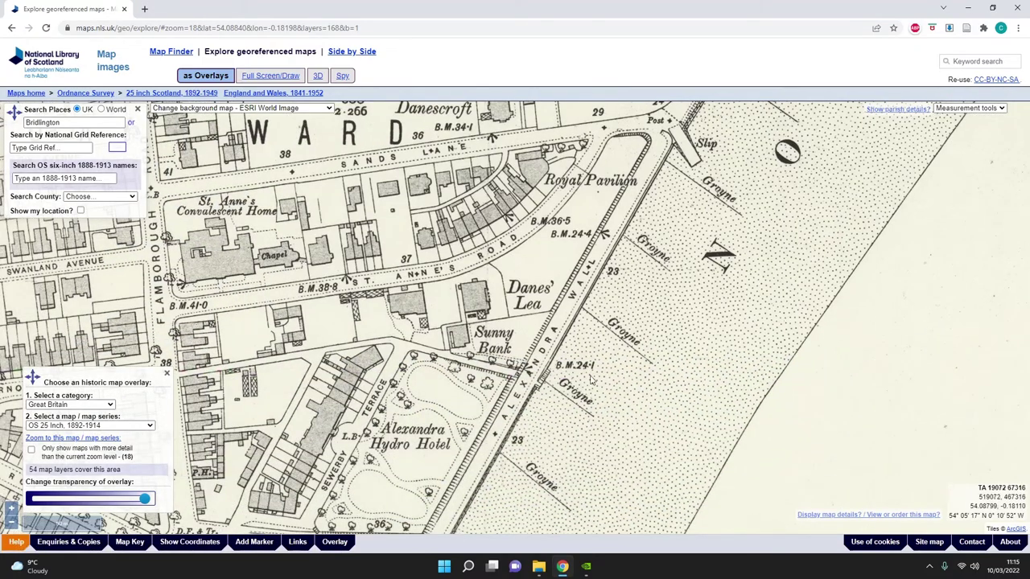
left_click_drag(550, 441, 590, 326)
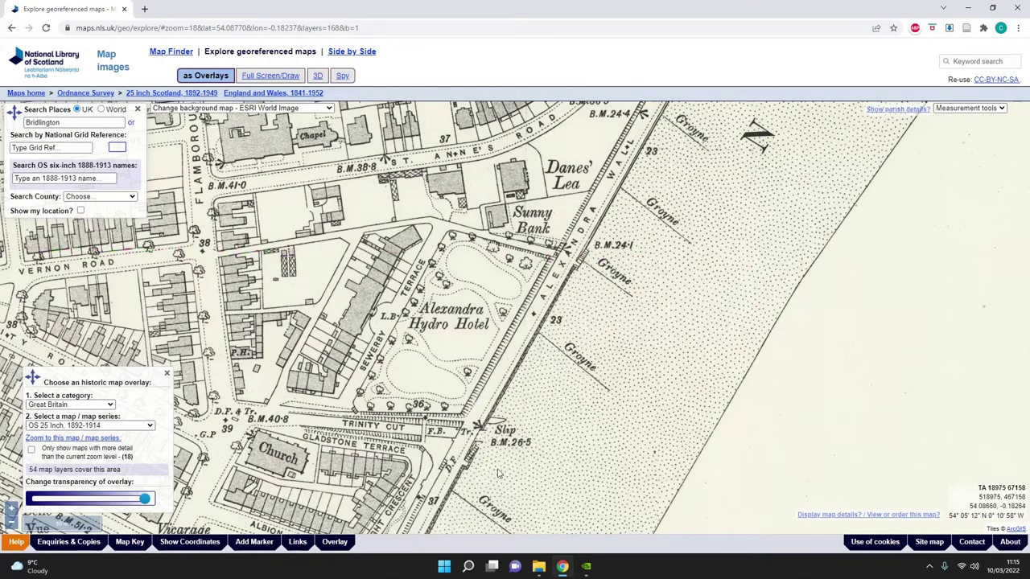
left_click_drag(486, 451, 495, 362)
left_click_drag(350, 531, 483, 308)
left_click_drag(431, 435, 453, 338)
left_click_drag(409, 452, 473, 340)
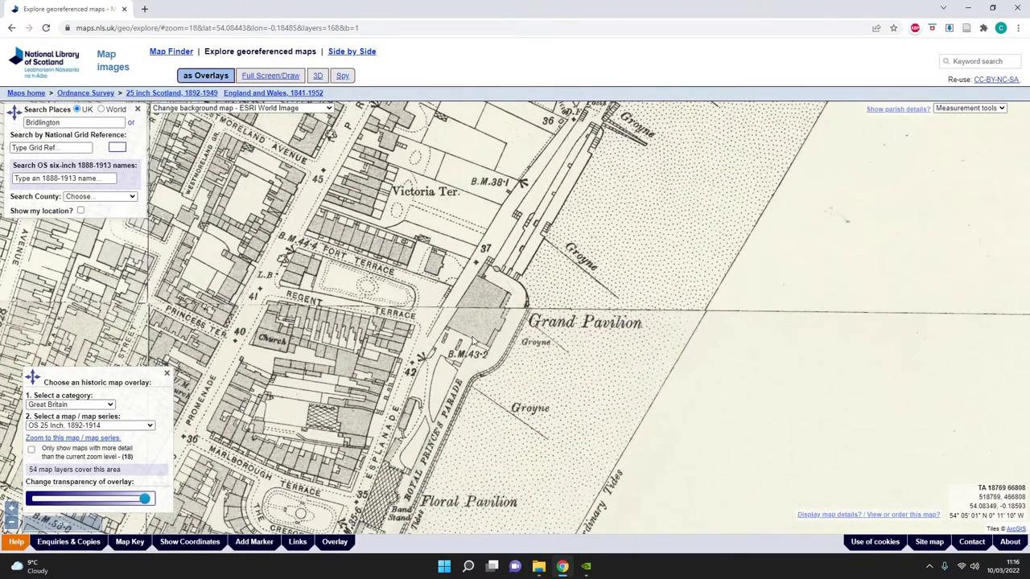
left_click_drag(448, 443, 470, 330)
mouse_move(143, 499)
left_mouse_down()
mouse_move(15, 509)
mouse_move(146, 513)
left_mouse_up()
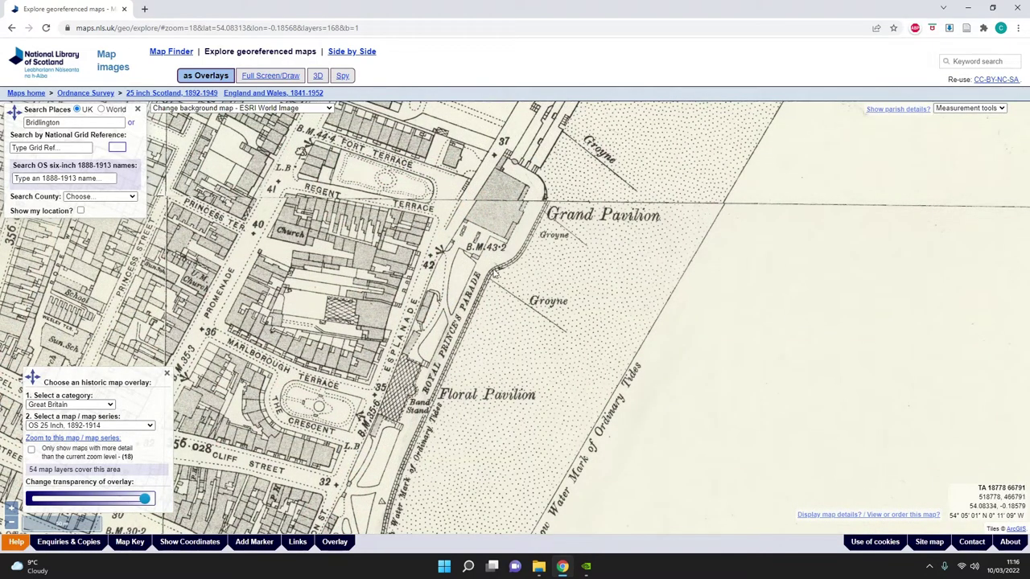
Preview the Grand Pavilion seafront in the Side by Side viewer and return to the georeferenced overlay view.
left_click(352, 51)
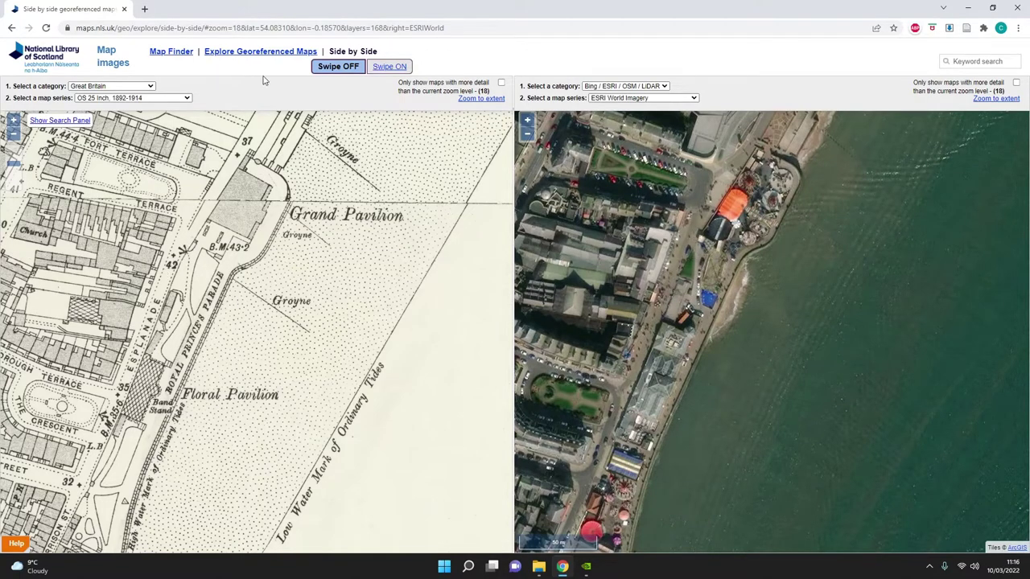
left_click(271, 52)
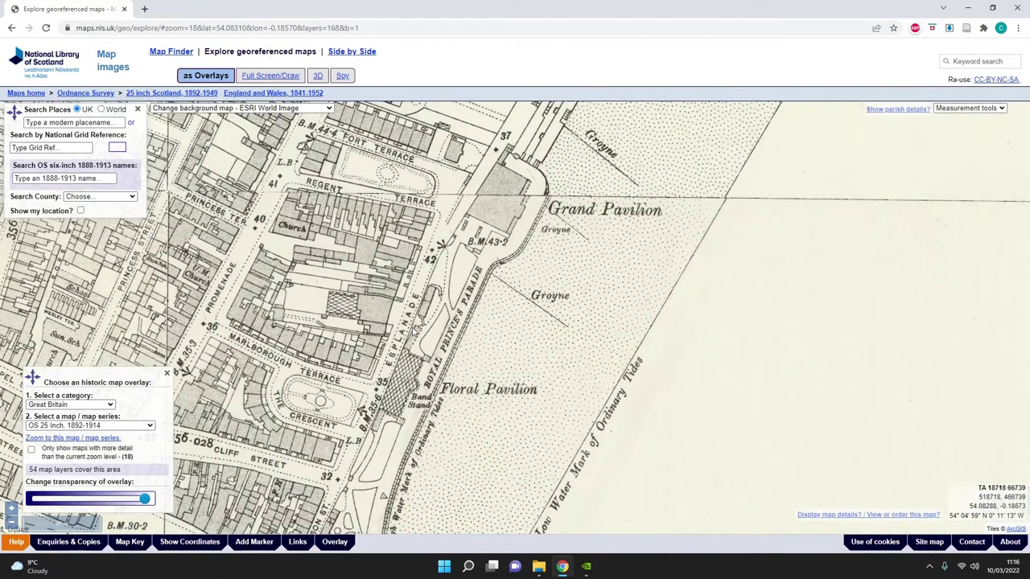
Compare the Landing Stage beside North Pier with the satellite background by fading the overlay to 0% and back to 100%.
left_click_drag(320, 422, 472, 308)
left_click_drag(441, 449, 493, 333)
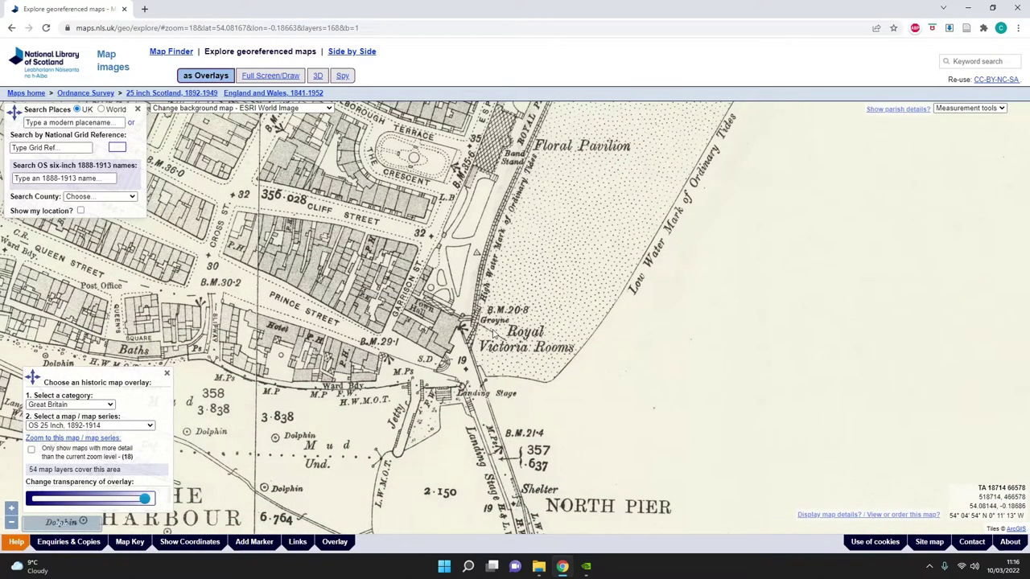
scroll(433, 423, "up", 1)
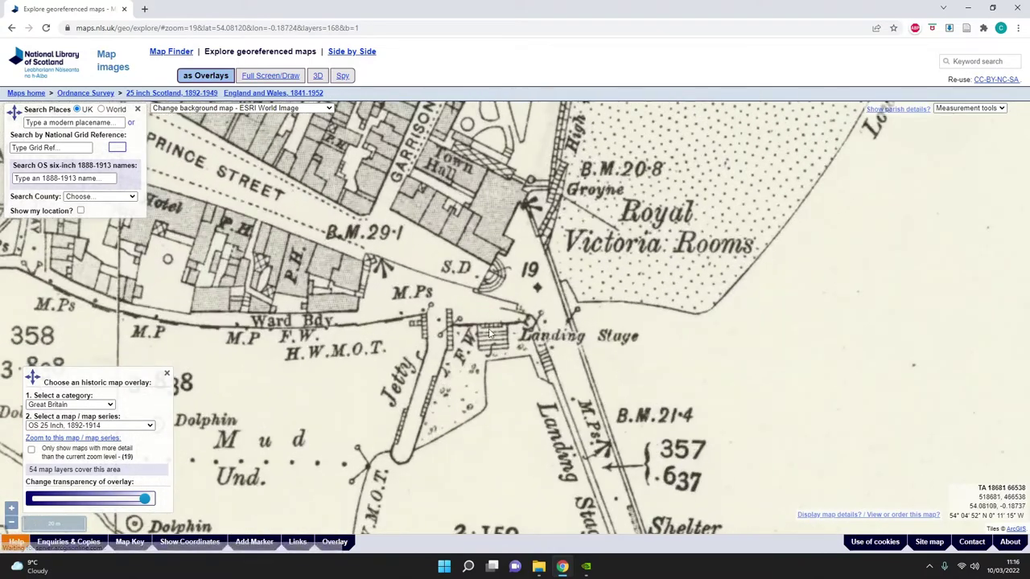
left_click_drag(144, 499, 3, 517)
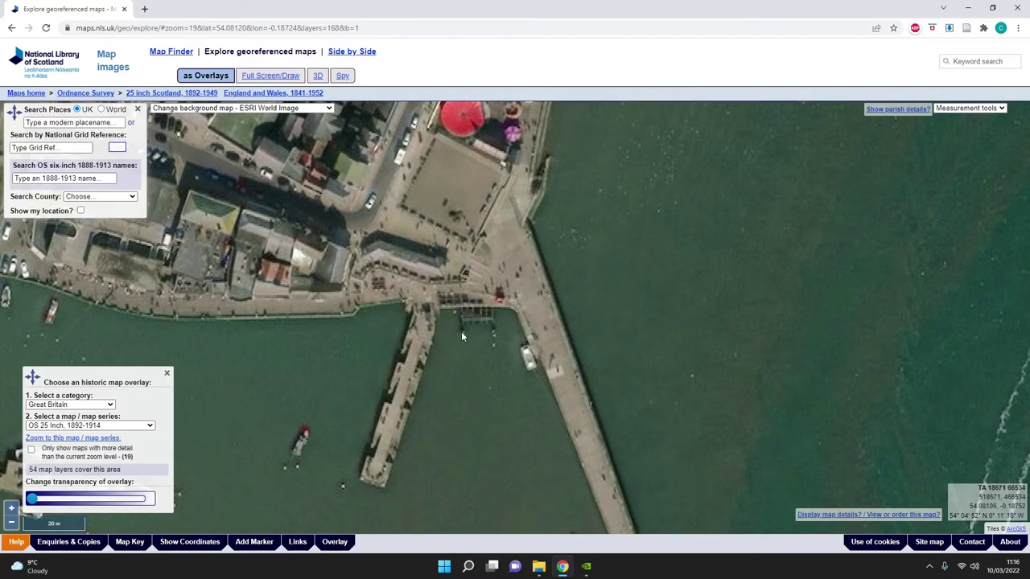
left_click_drag(31, 501, 146, 501)
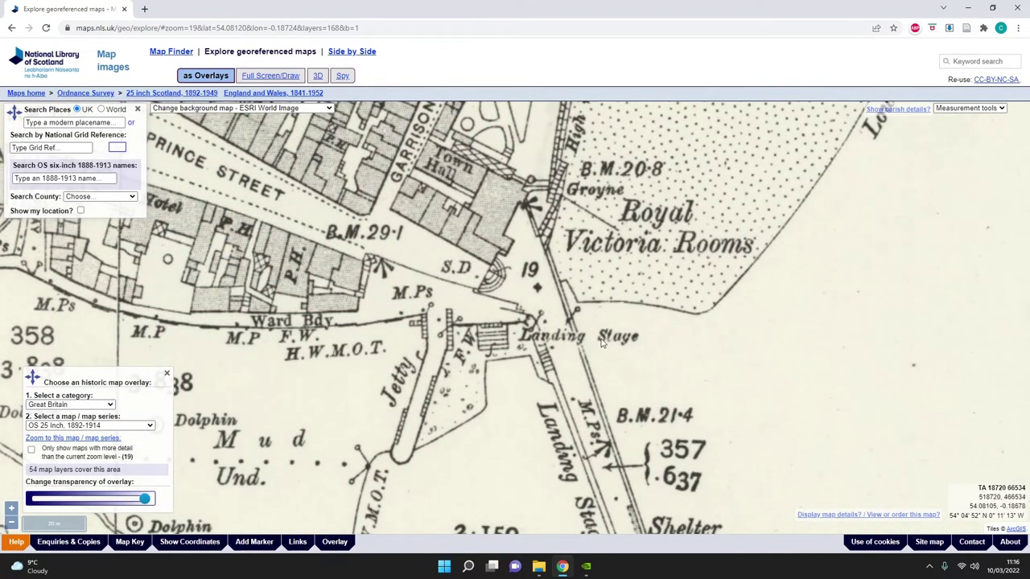
Examine the Hilderthorpe area southwest of the harbour, including the New Spa Gardens, Opera House and Lifeboat House.
scroll(516, 409, "down", 2)
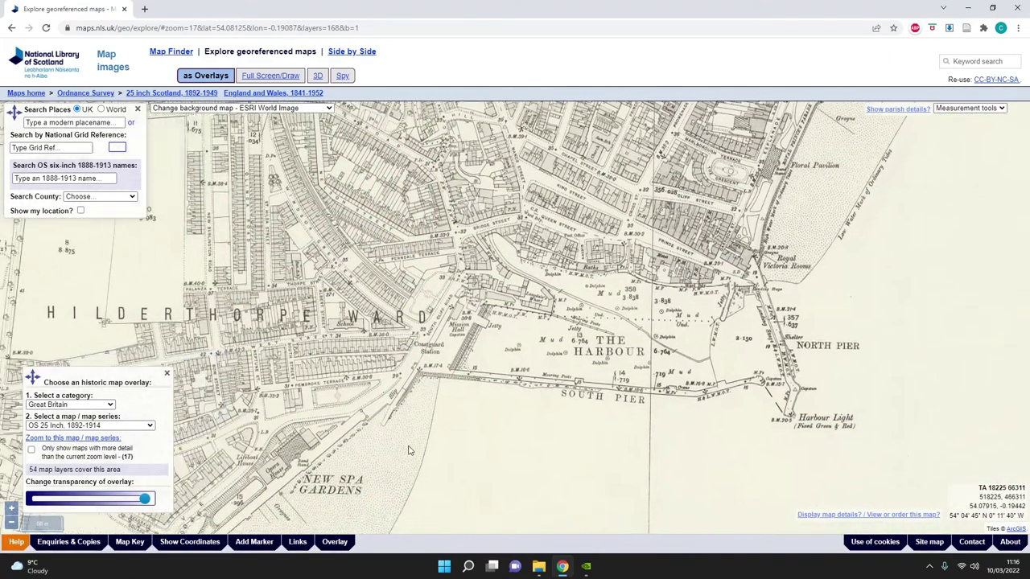
scroll(389, 427, "up", 1)
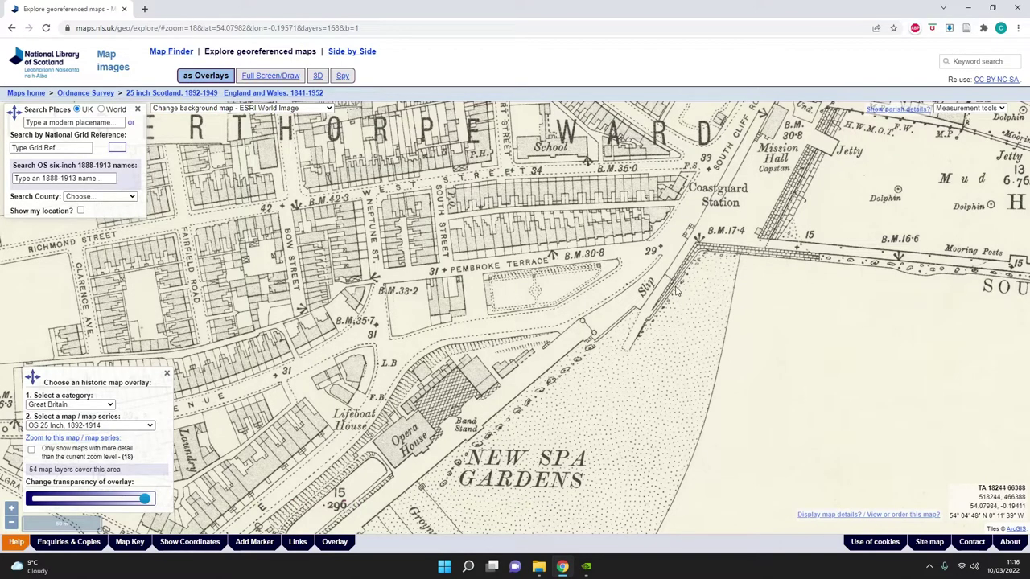
scroll(657, 367, "down", 1)
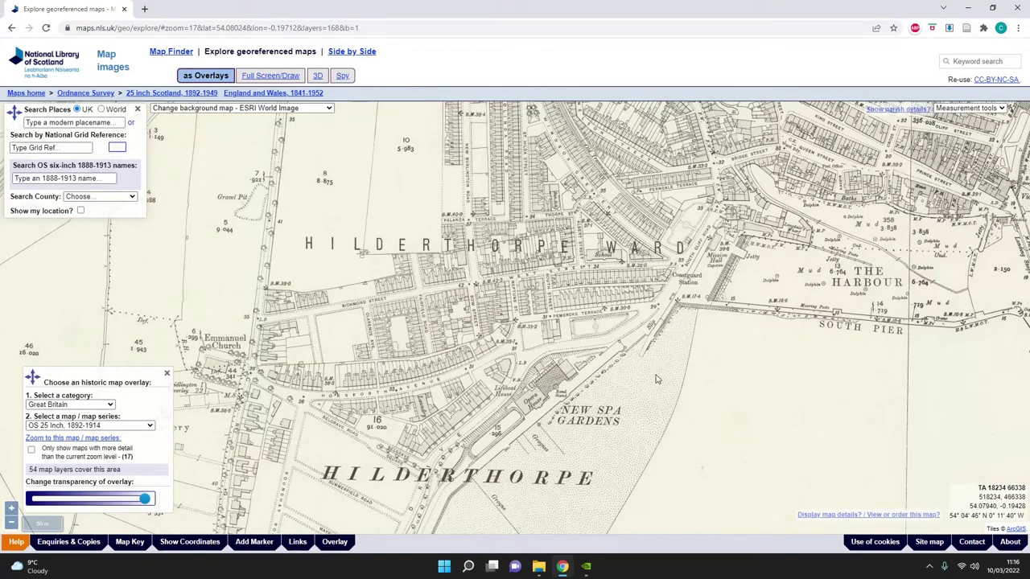
left_click_drag(531, 459, 540, 412)
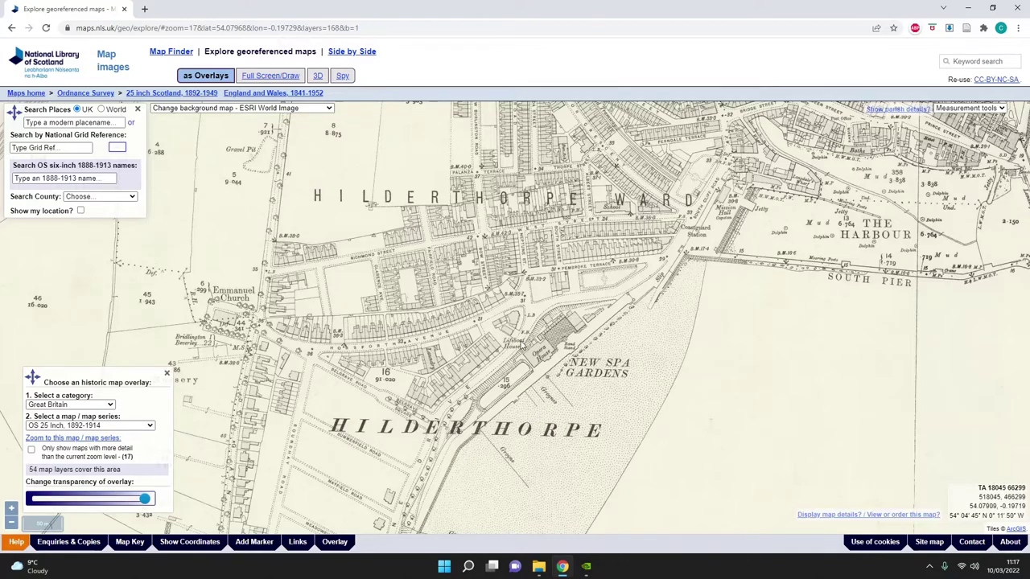
scroll(523, 345, "up", 1)
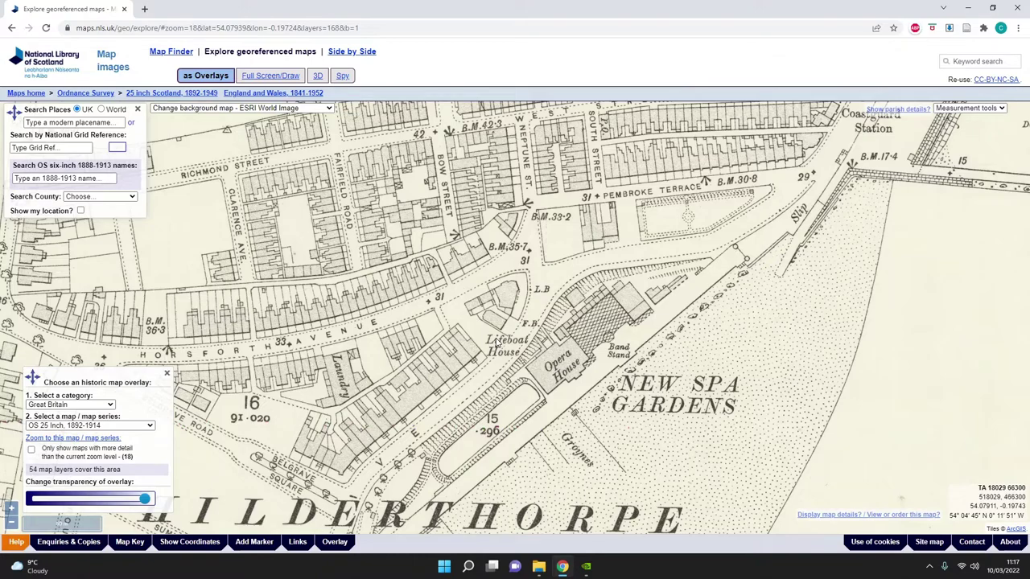
scroll(496, 341, "down", 2)
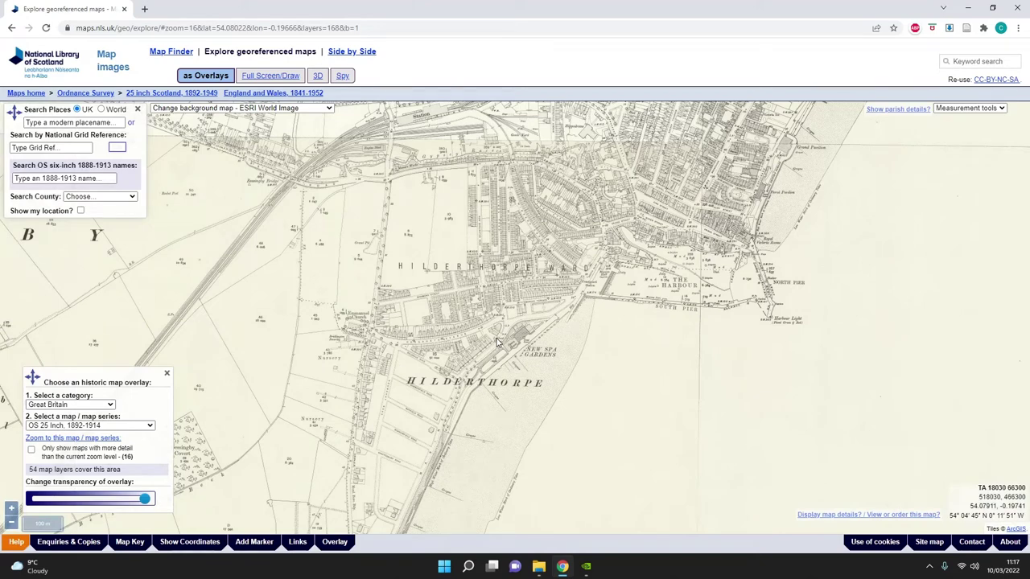
Follow the coast south from Hilderthorpe past Wilsthorpe to a close view of Auburn House and the site of Auburn Village.
left_click_drag(438, 437, 561, 236)
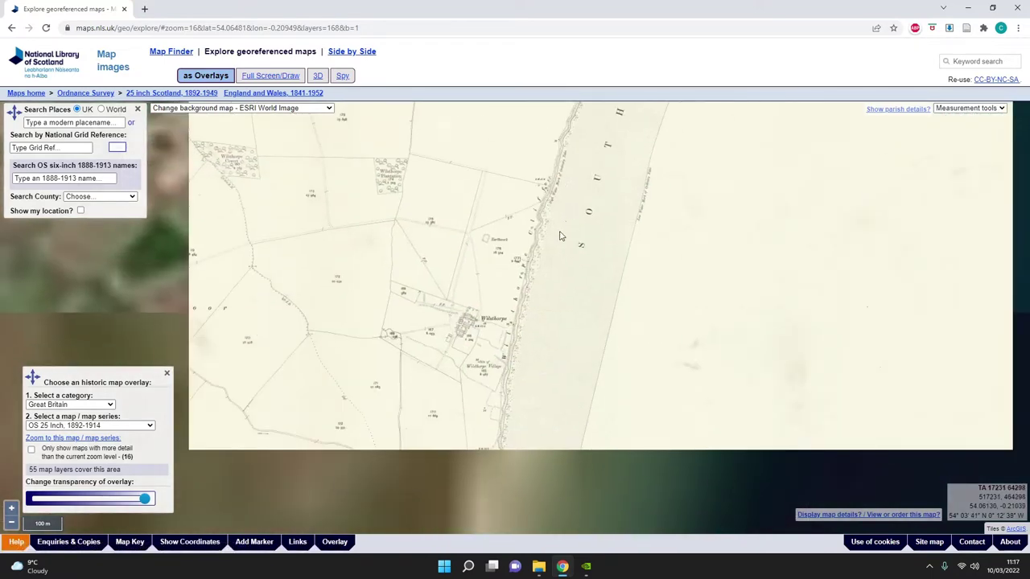
left_click_drag(563, 451, 563, 241)
left_click_drag(561, 402, 560, 192)
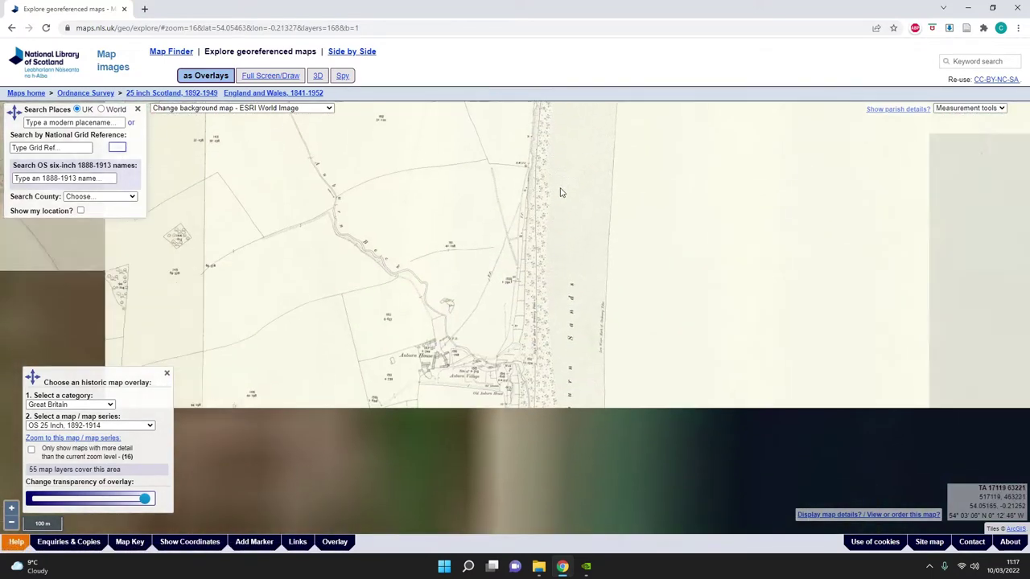
scroll(531, 366, "up", 1)
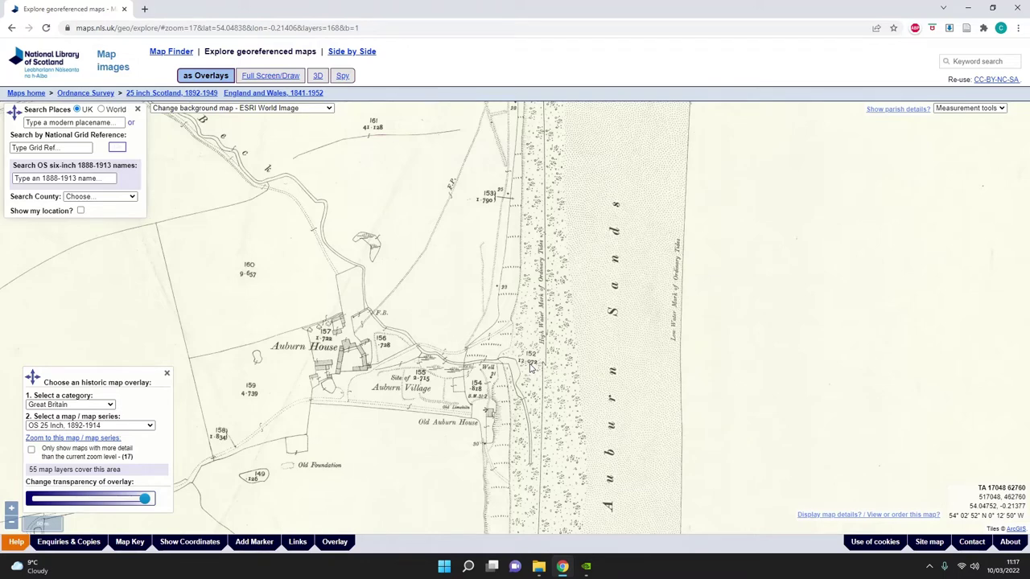
scroll(441, 366, "up", 1)
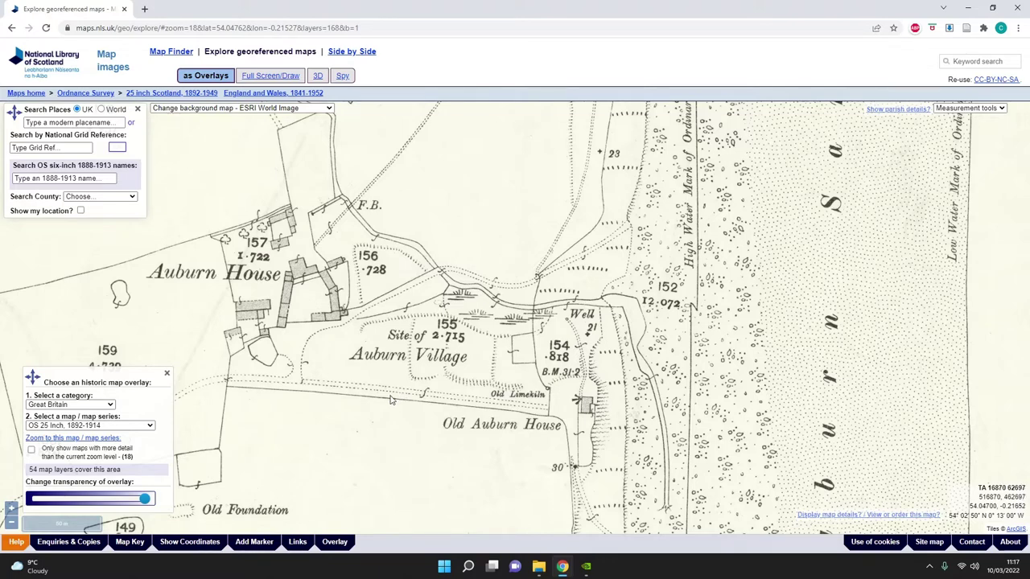
Center on the shoreline by Old Auburn House and set the overlay opacity to 0% to show the satellite background.
left_click_drag(479, 369, 381, 320)
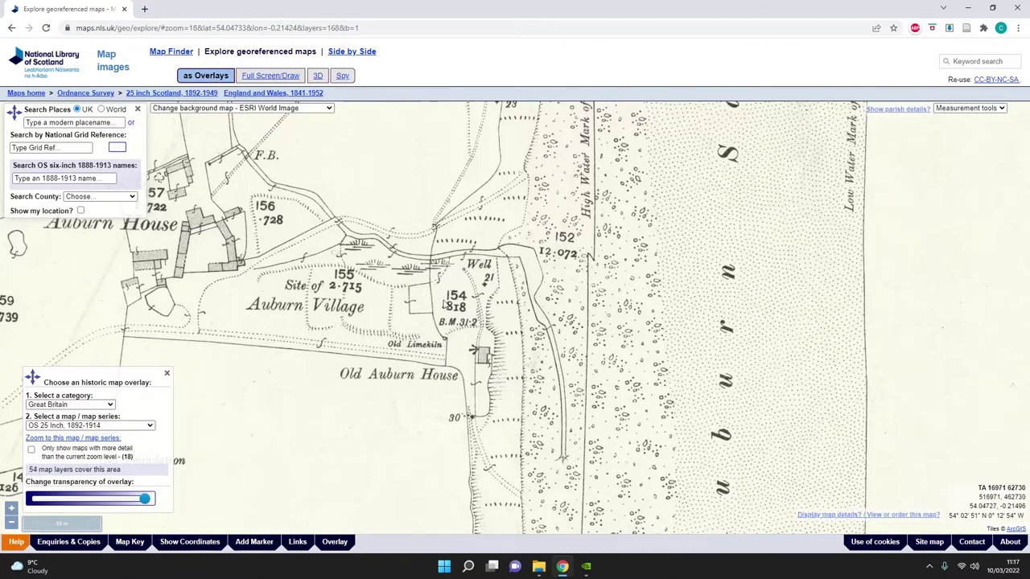
left_click_drag(465, 300, 385, 307)
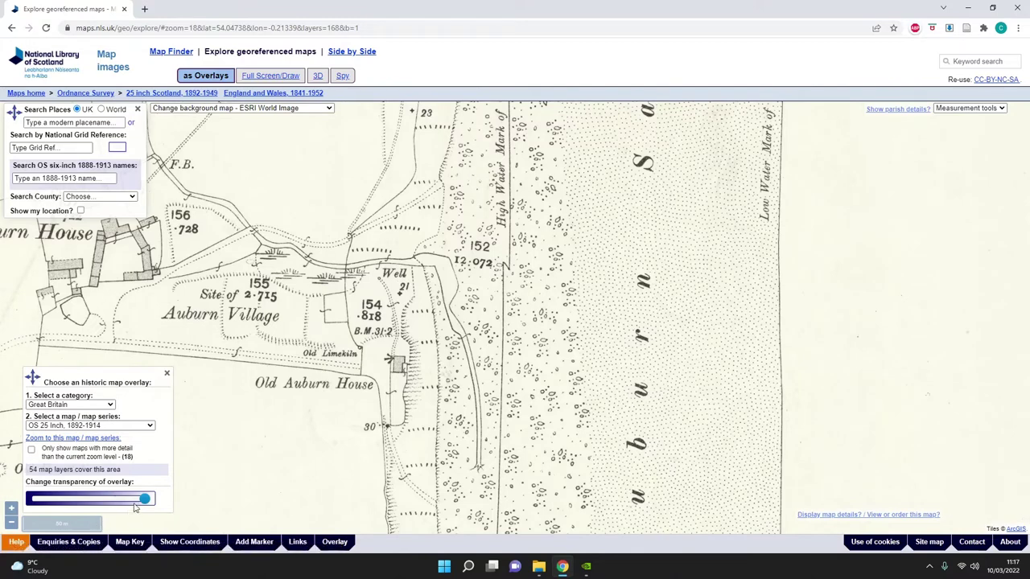
mouse_move(146, 500)
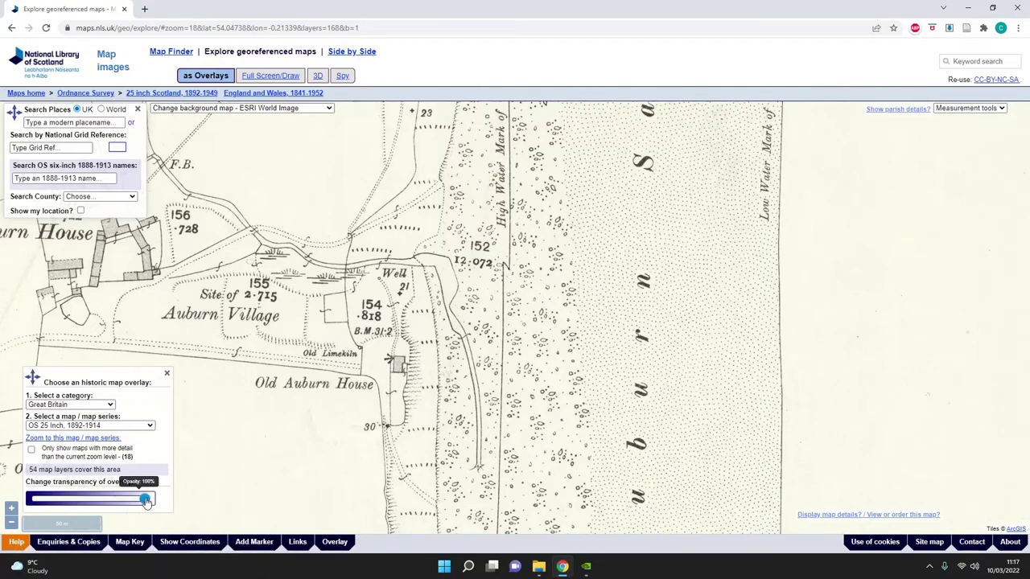
left_click_drag(145, 501, 23, 505)
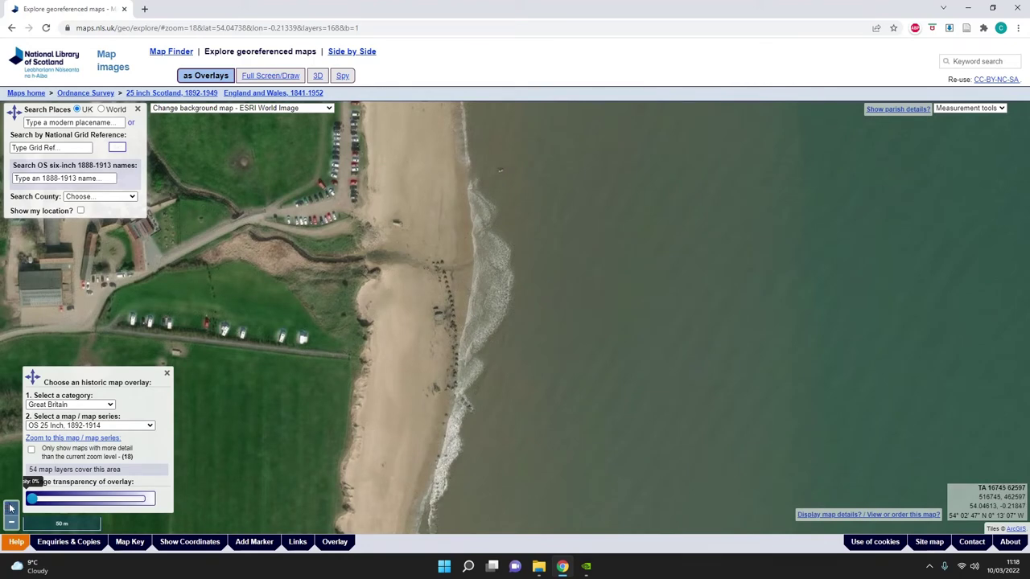
Compare the shoreline by Old Auburn House with the satellite background by varying the overlay opacity between partial, 0% and 78%.
left_click_drag(32, 499, 78, 500)
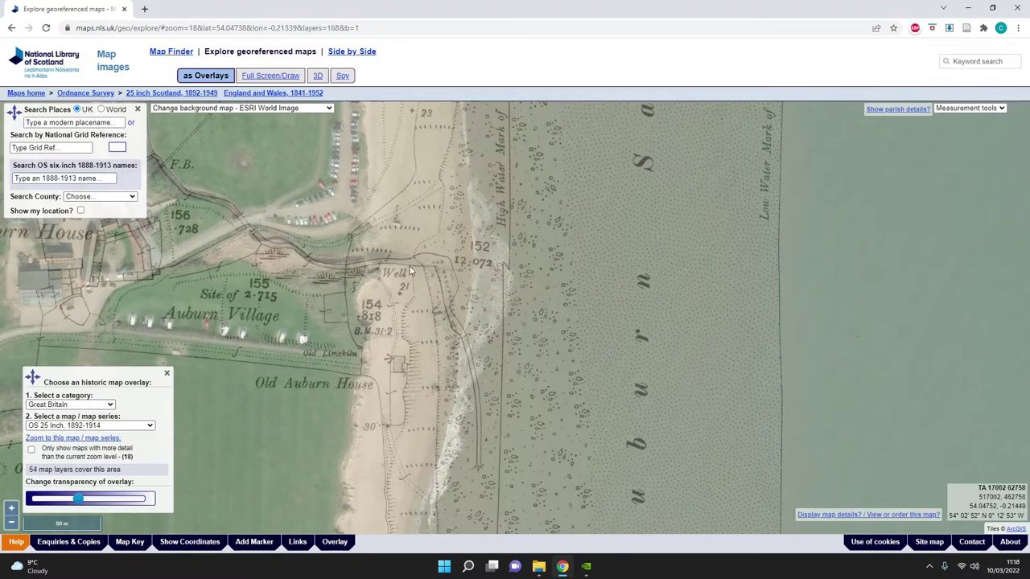
left_click_drag(77, 499, 9, 509)
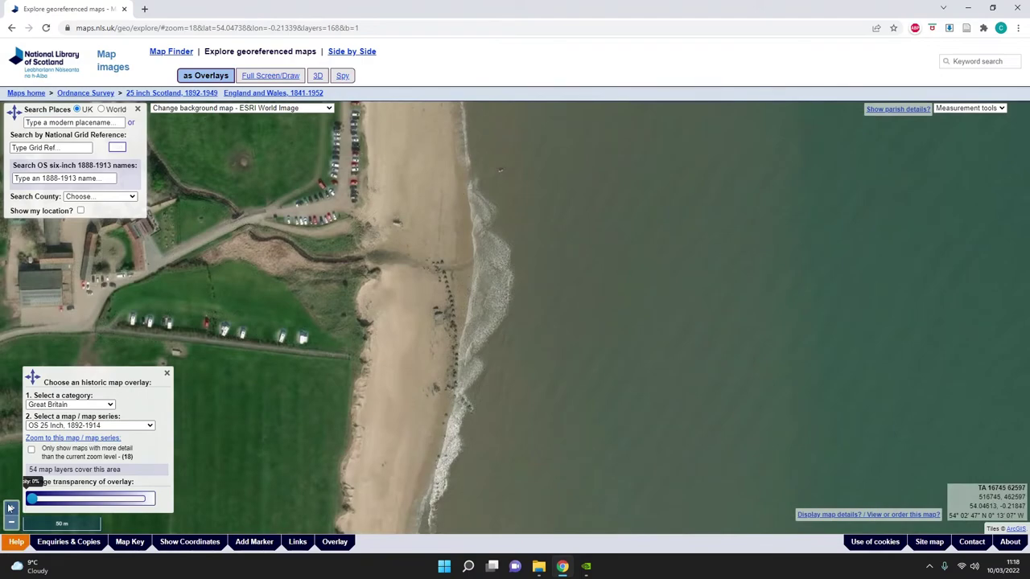
left_click_drag(31, 498, 110, 496)
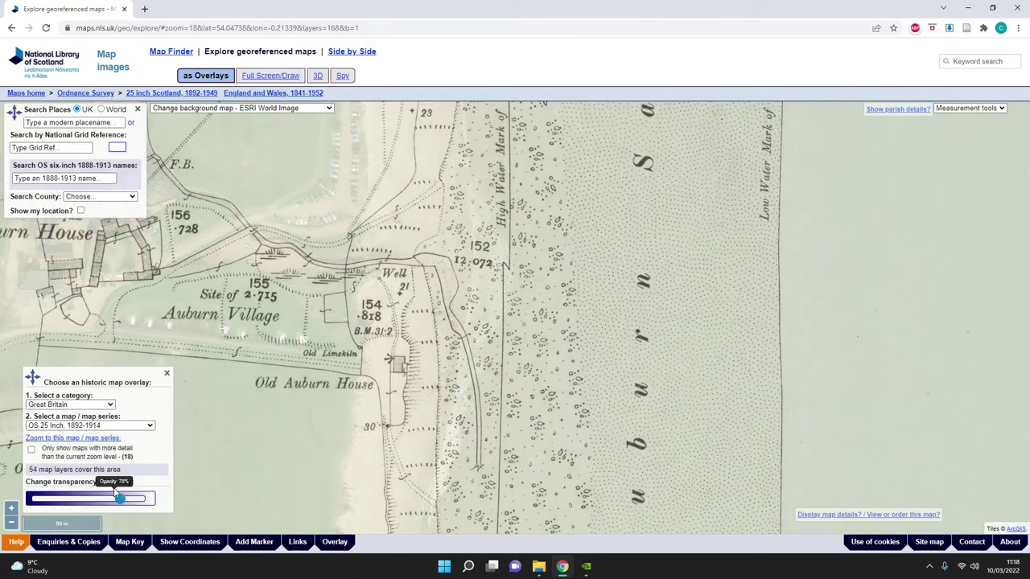
Follow the coastline north from Auburn to the site of Wilsthorpe Village with the historic overlay semi-transparent over the satellite imagery.
scroll(446, 255, "up", 2)
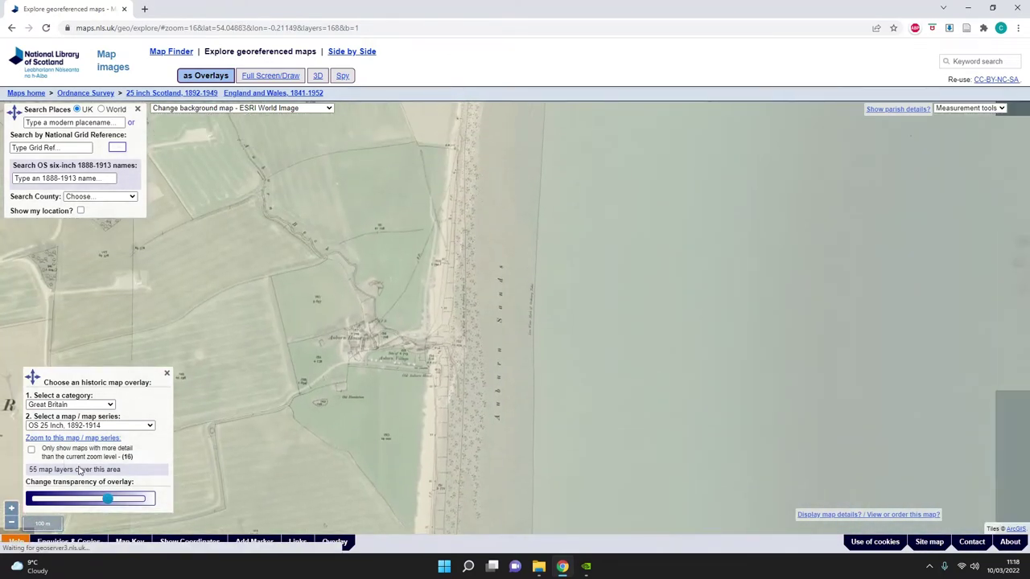
left_click_drag(107, 499, 80, 505)
scroll(451, 274, "up", 1)
left_click_drag(481, 215, 442, 342)
left_click_drag(461, 228, 435, 346)
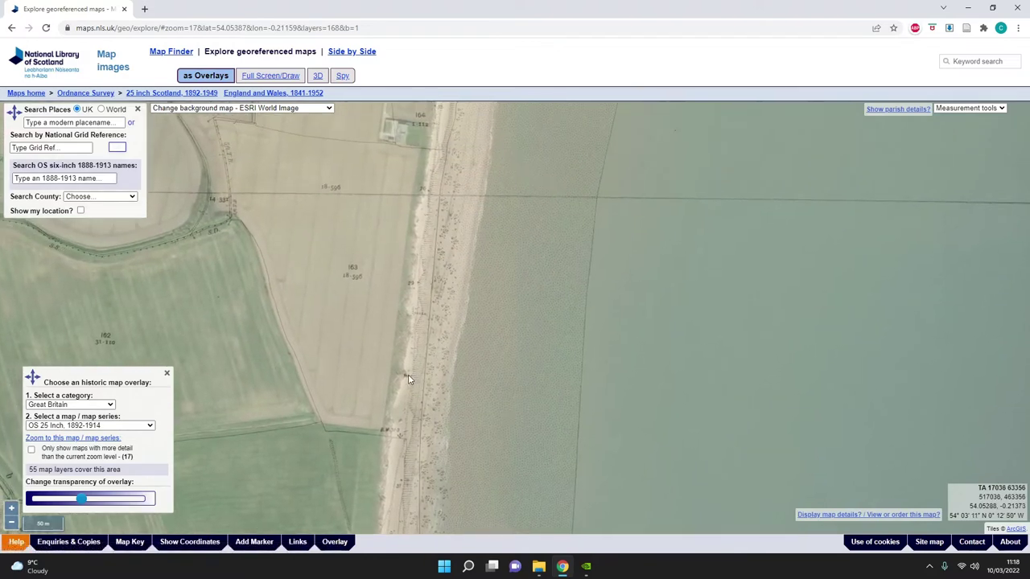
scroll(408, 374, "up", 1)
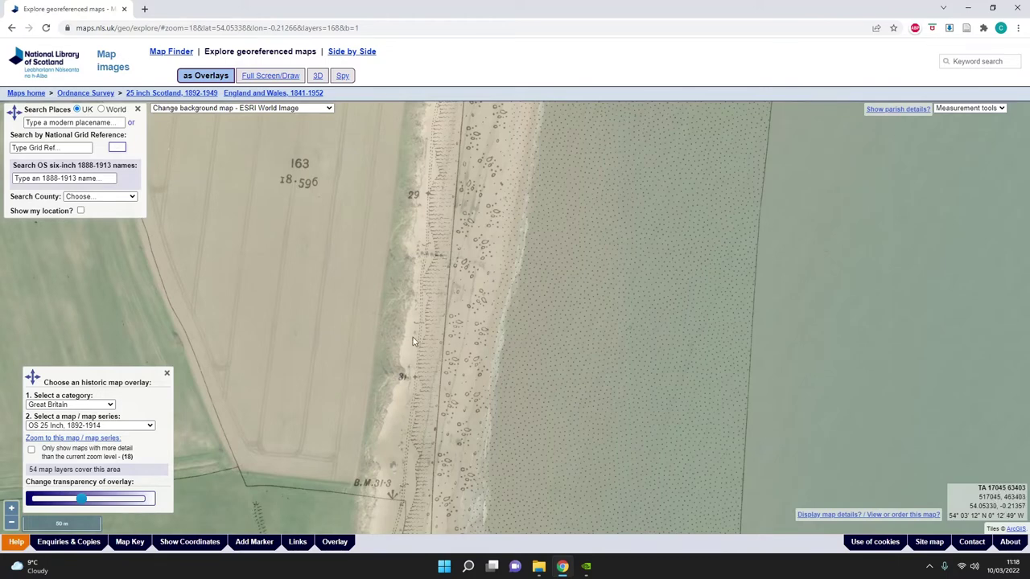
left_click_drag(427, 268, 402, 431)
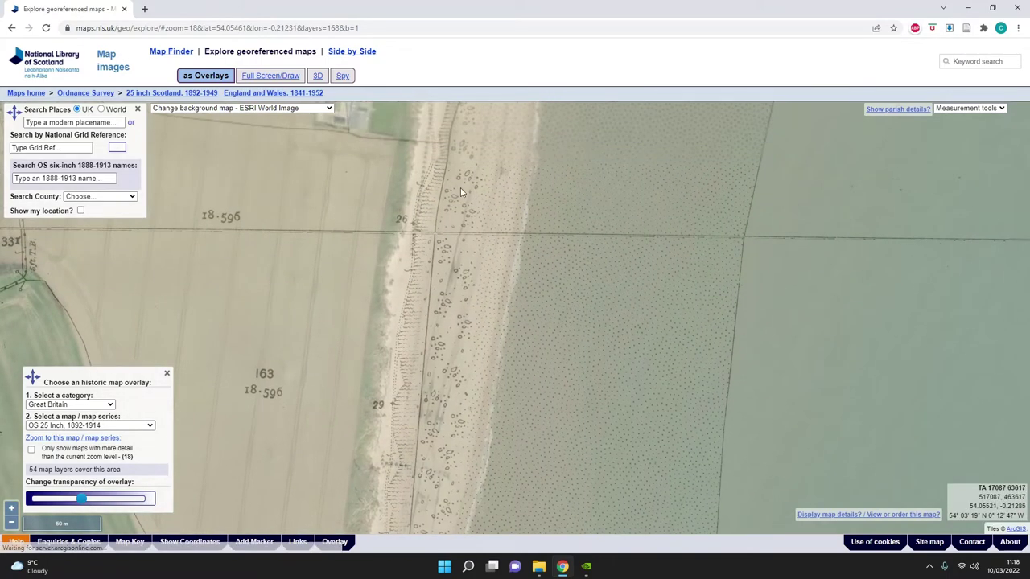
left_click_drag(461, 191, 474, 482)
left_click_drag(491, 157, 483, 372)
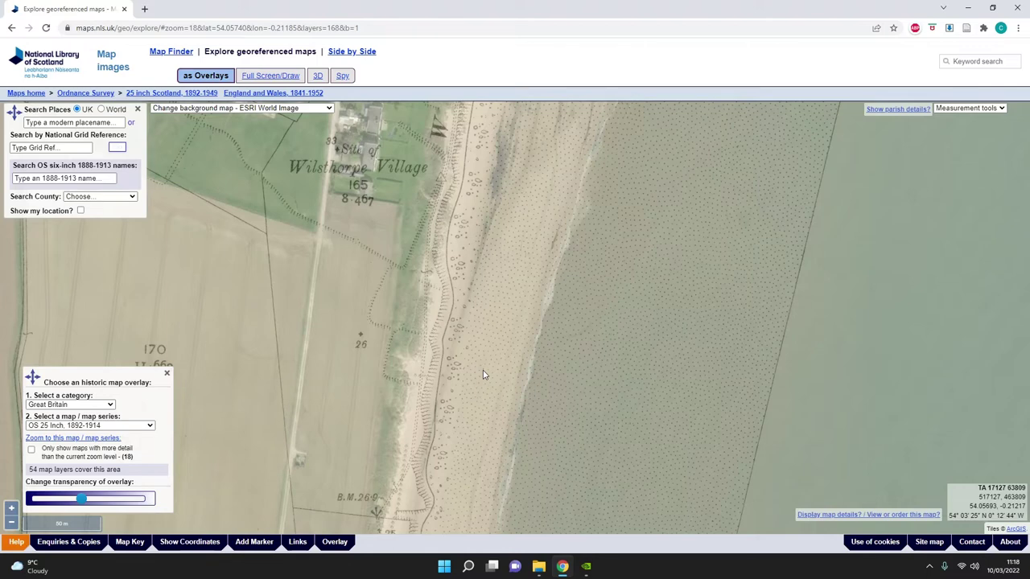
Compare Wilsthorpe and the site of Wilsthorpe Village with the satellite background by fading the overlay out and back to full opacity twice.
left_click_drag(81, 499, 36, 506)
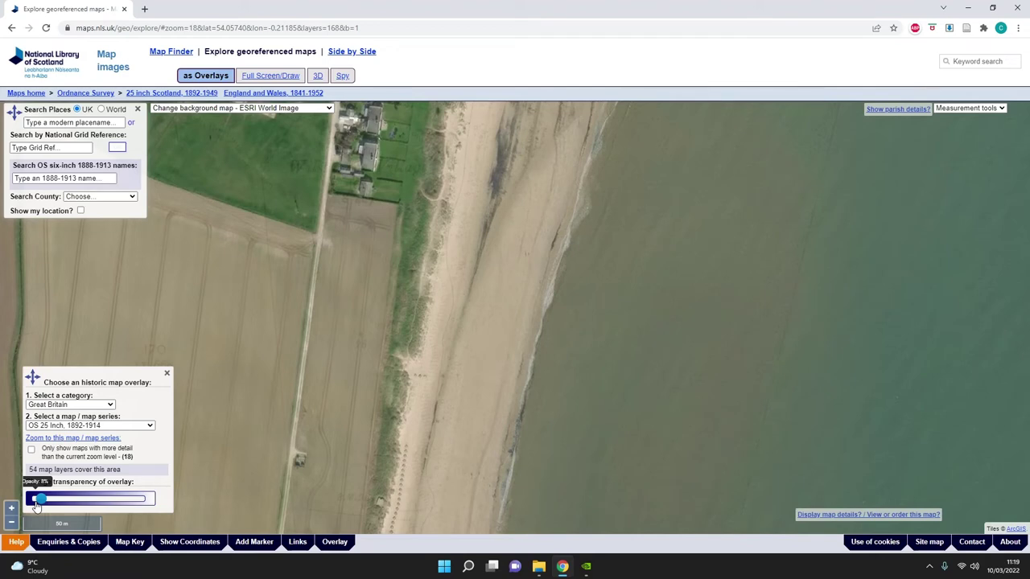
left_click_drag(36, 506, 145, 498)
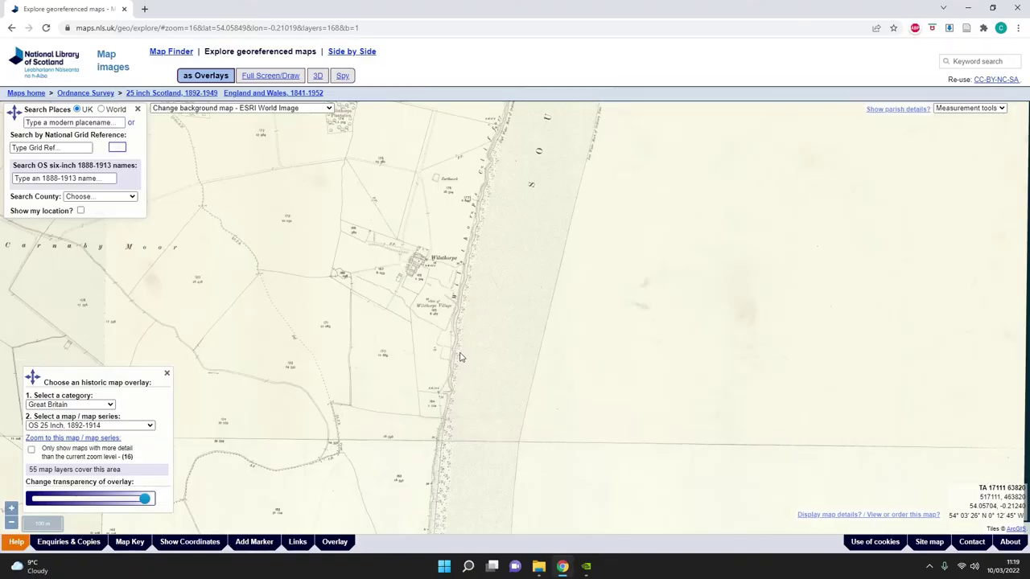
scroll(447, 306, "up", 1)
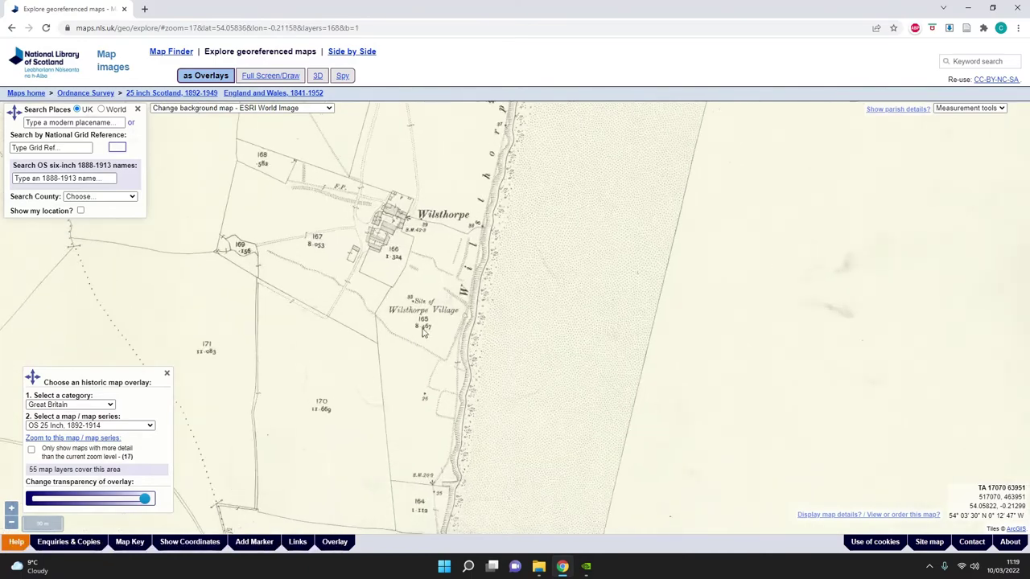
left_click_drag(141, 505, 29, 504)
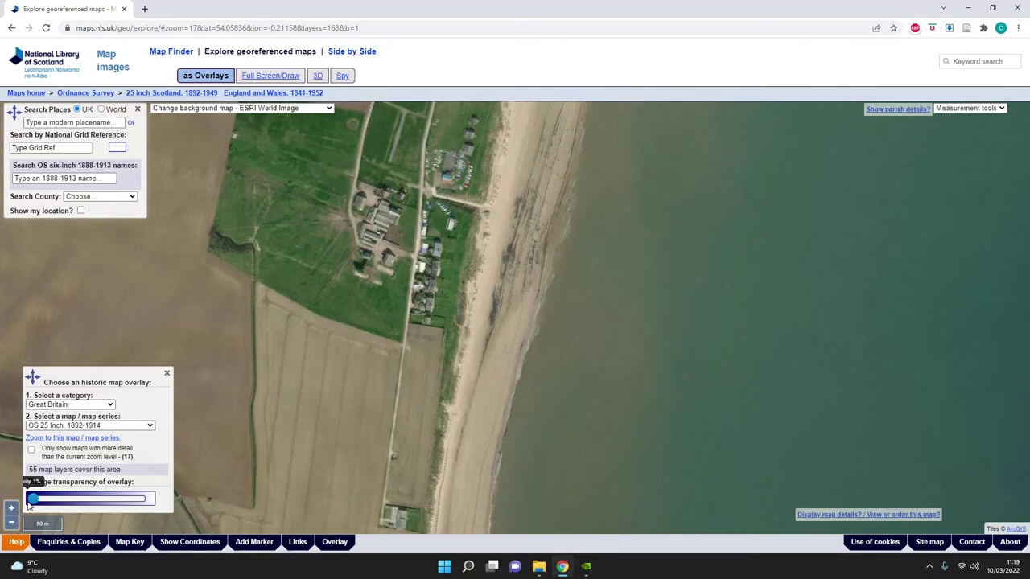
left_click_drag(29, 504, 147, 501)
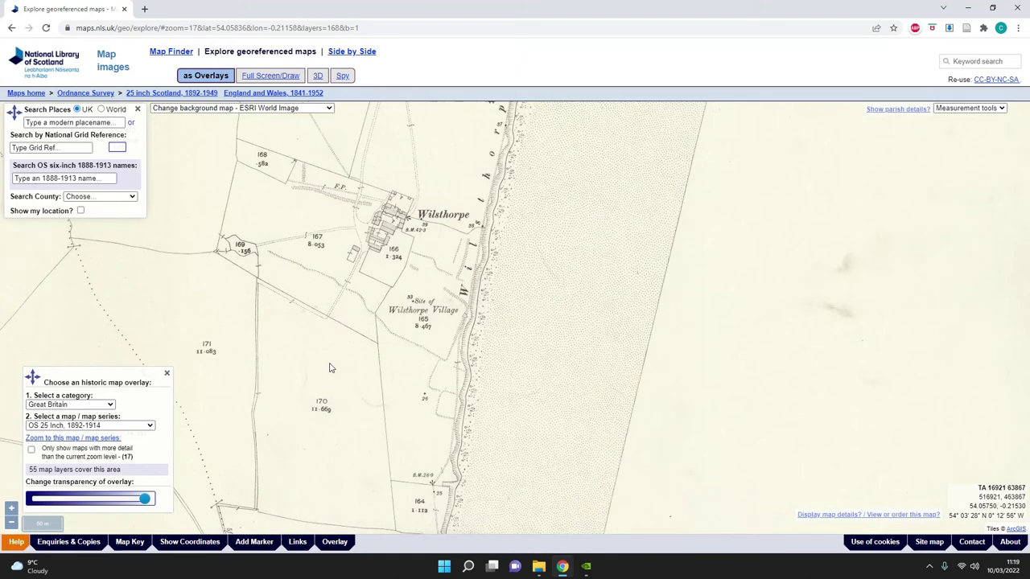